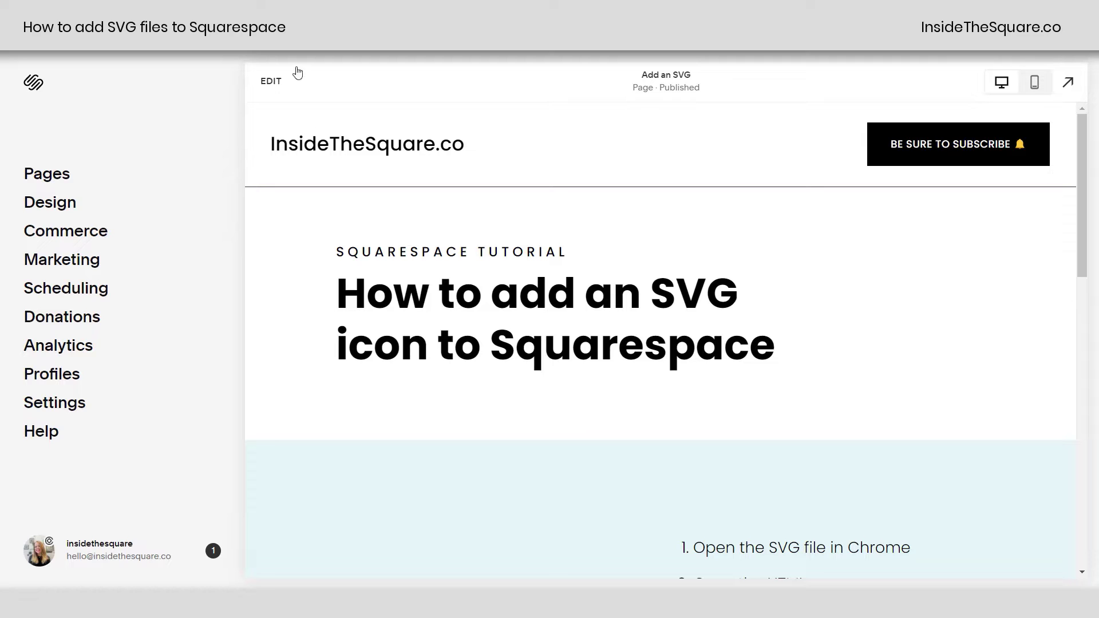
- Open the Add an SVG page in the editor and scroll to the numbered steps section
left_click(274, 82)
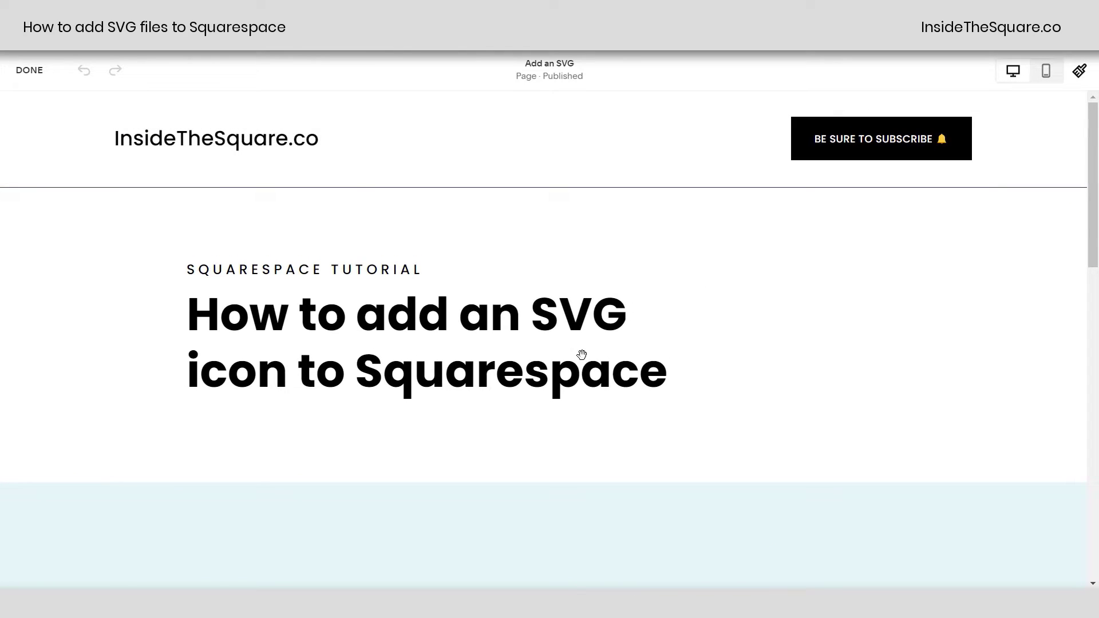
scroll(582, 359, "down", 3)
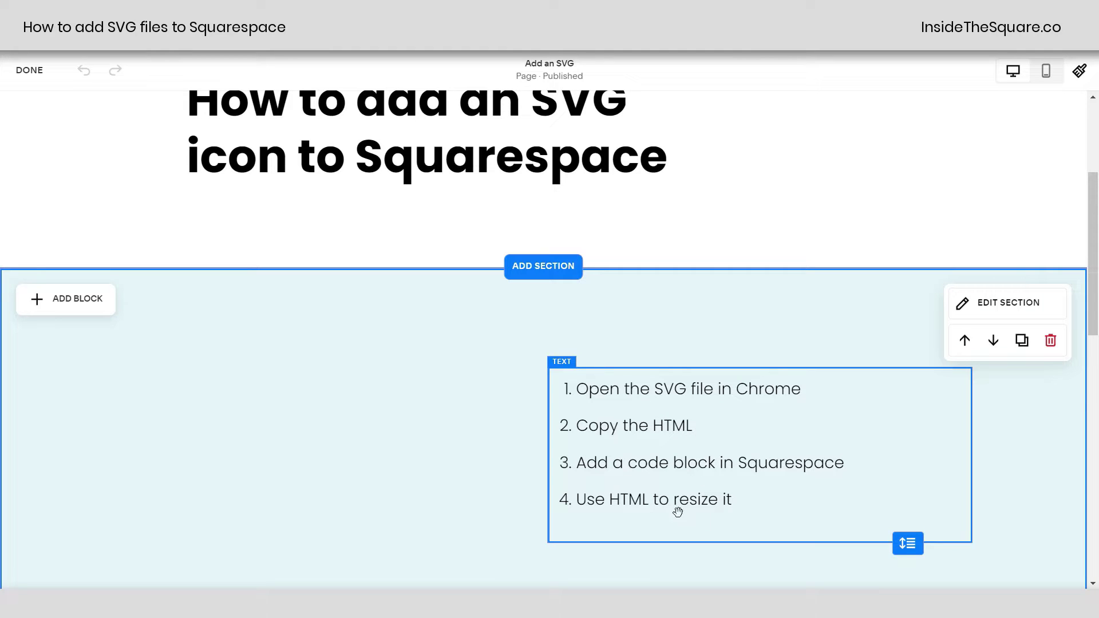
scroll(744, 515, "down", 5)
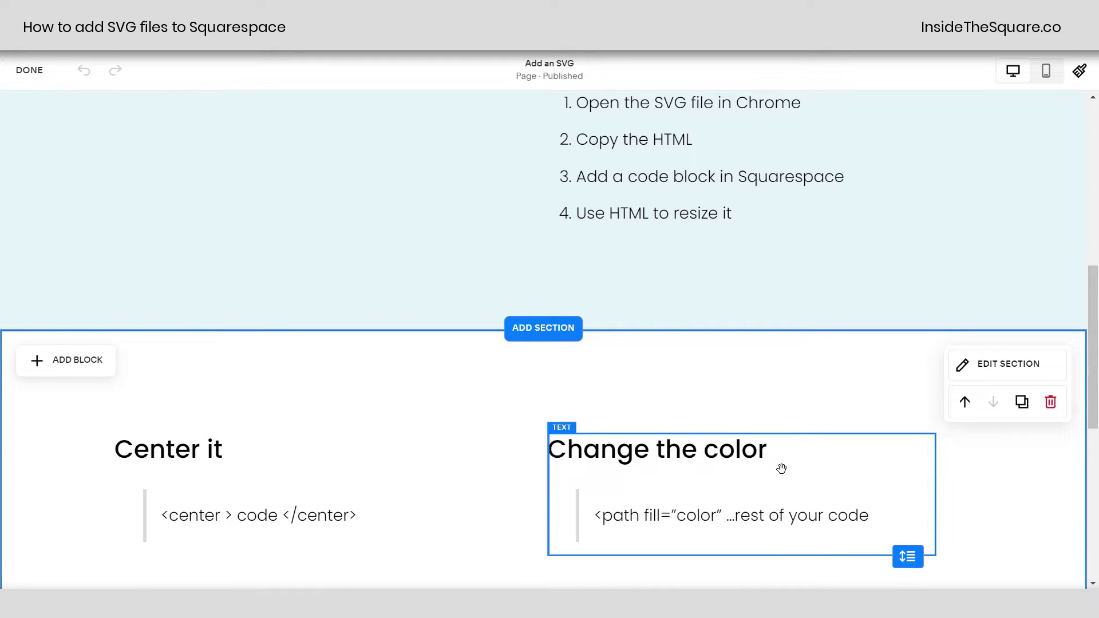
scroll(777, 474, "up", 1)
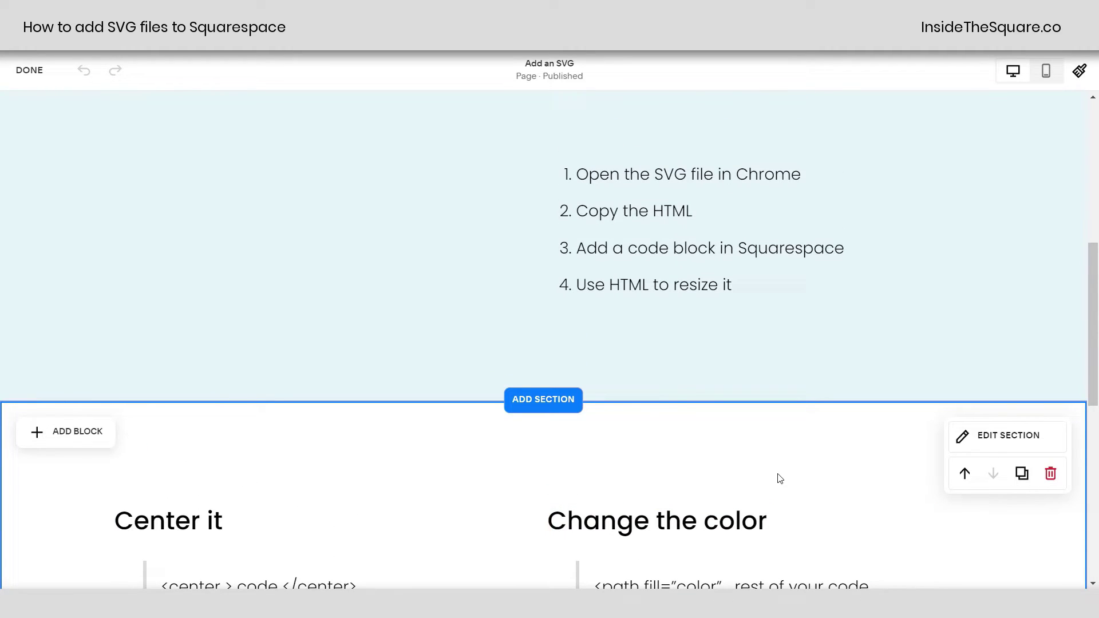
scroll(745, 475, "up", 1)
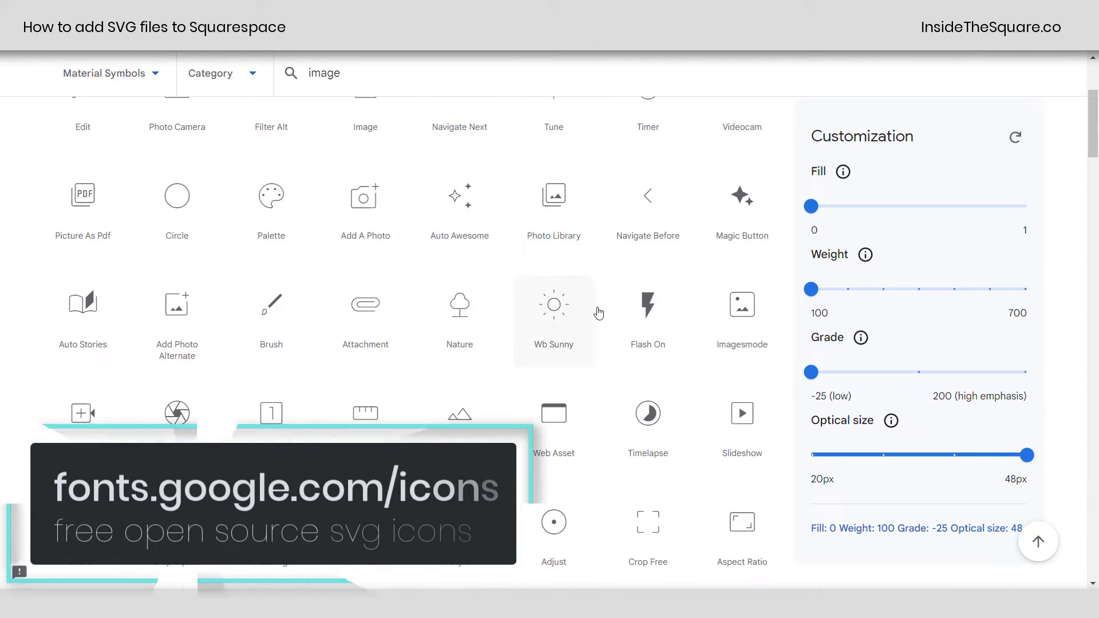
- Find the Photo icon in the 'image' results and download it as an SVG file
scroll(630, 303, "up", 3)
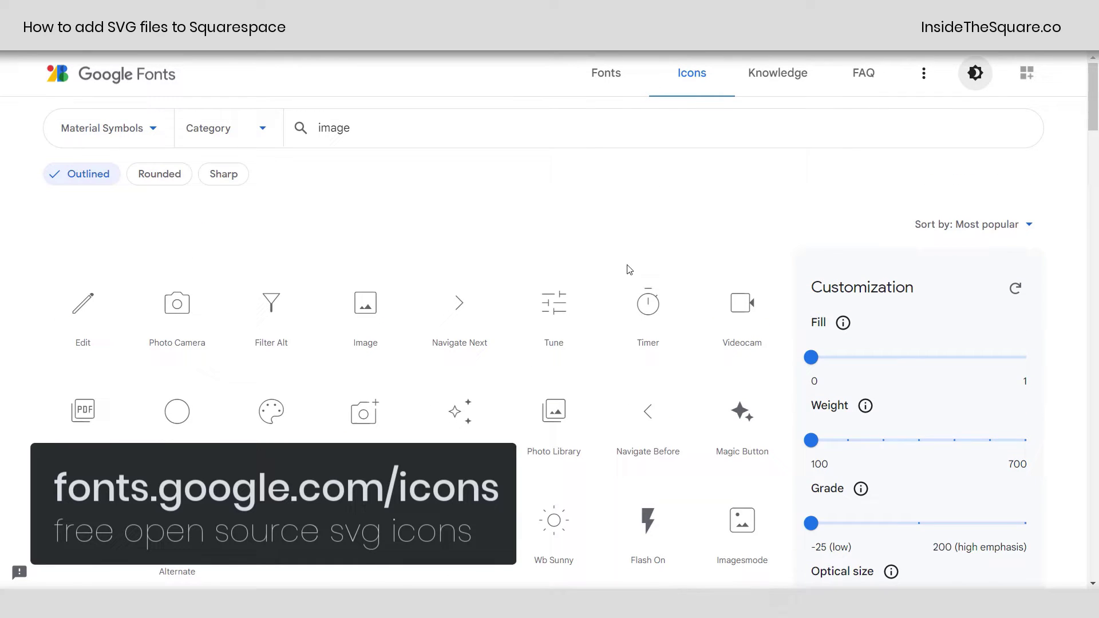
scroll(518, 321, "down", 5)
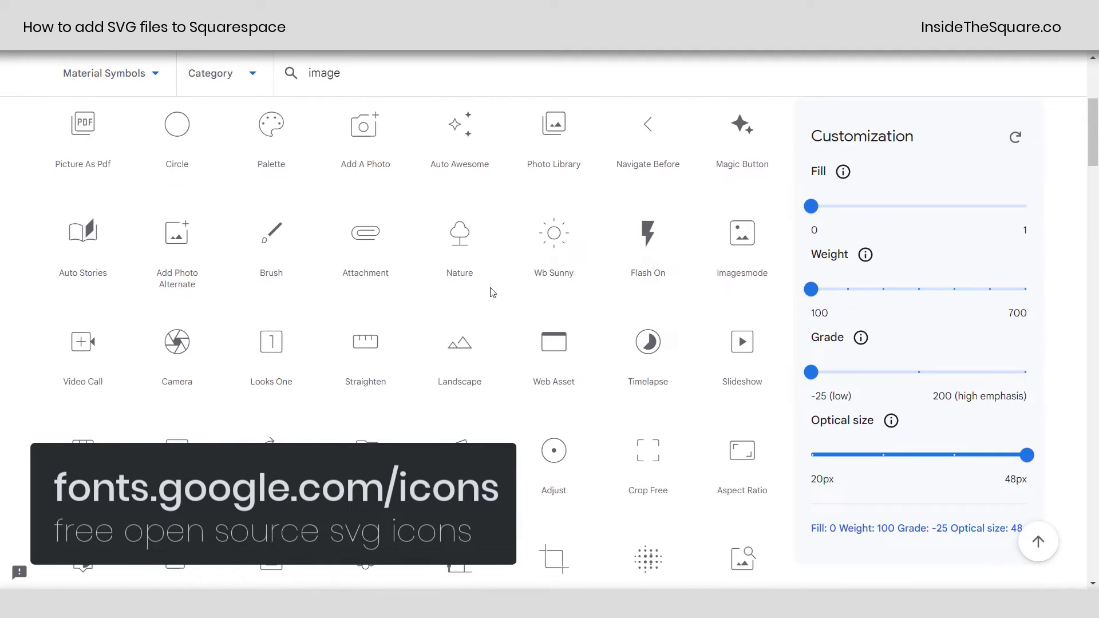
scroll(452, 359, "down", 2)
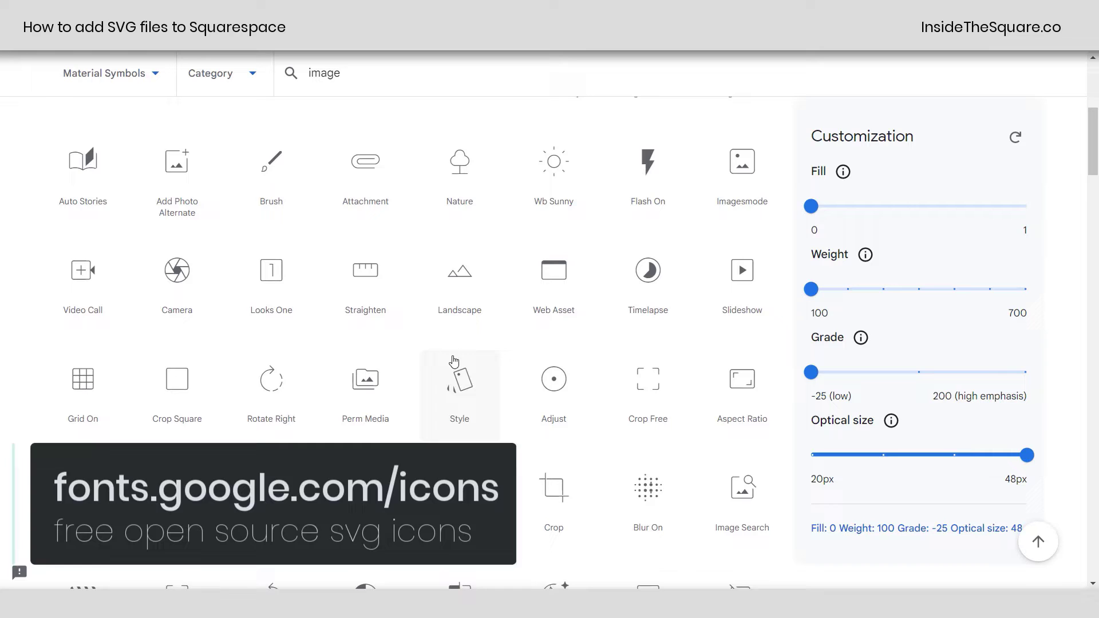
scroll(454, 367, "down", 5)
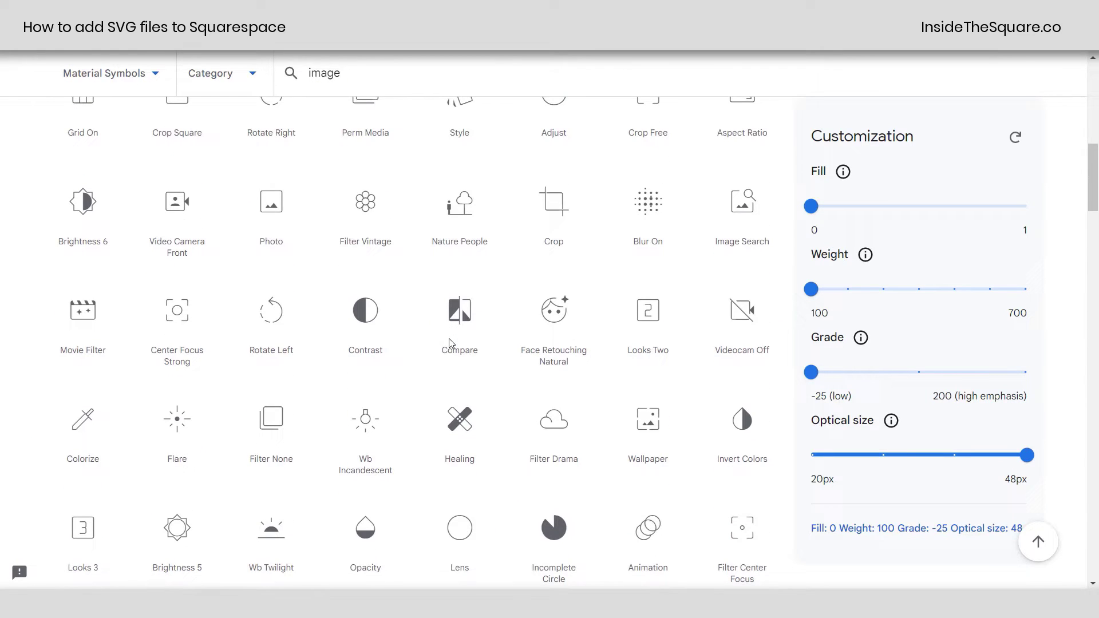
left_click(257, 216)
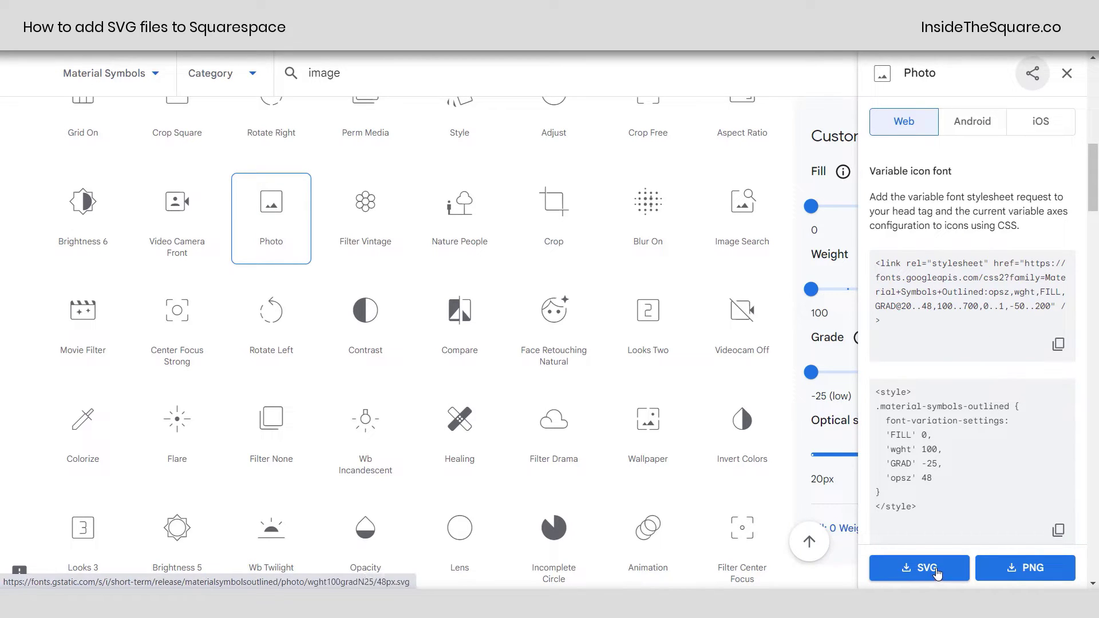
left_click(926, 568)
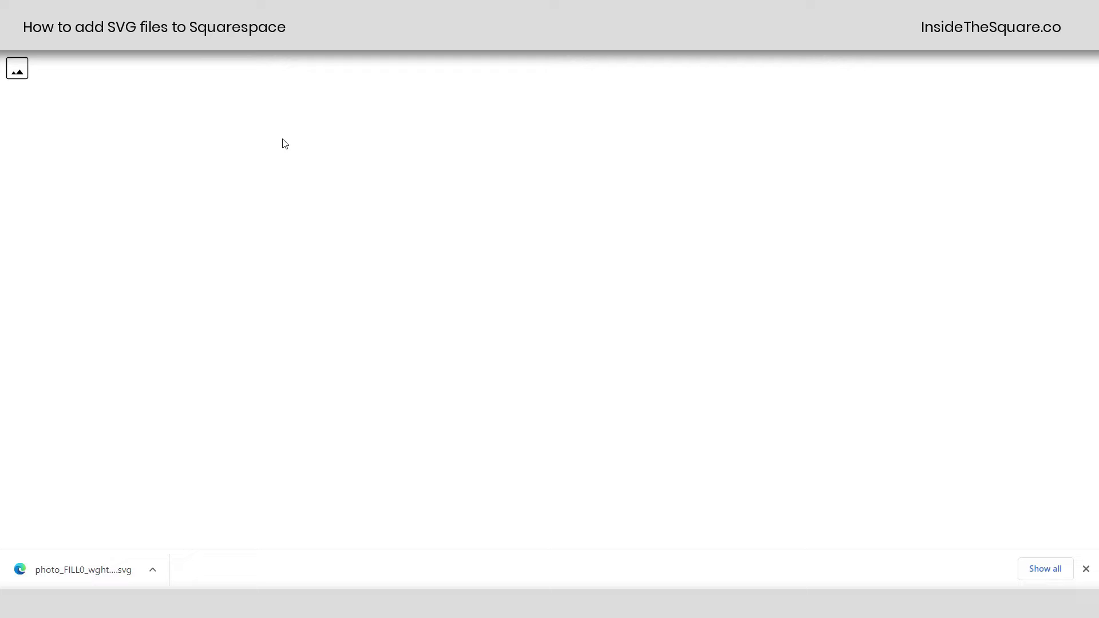
- Open the downloaded photo SVG in DevTools Sources and select all 387 characters of its code
right_click(90, 92)
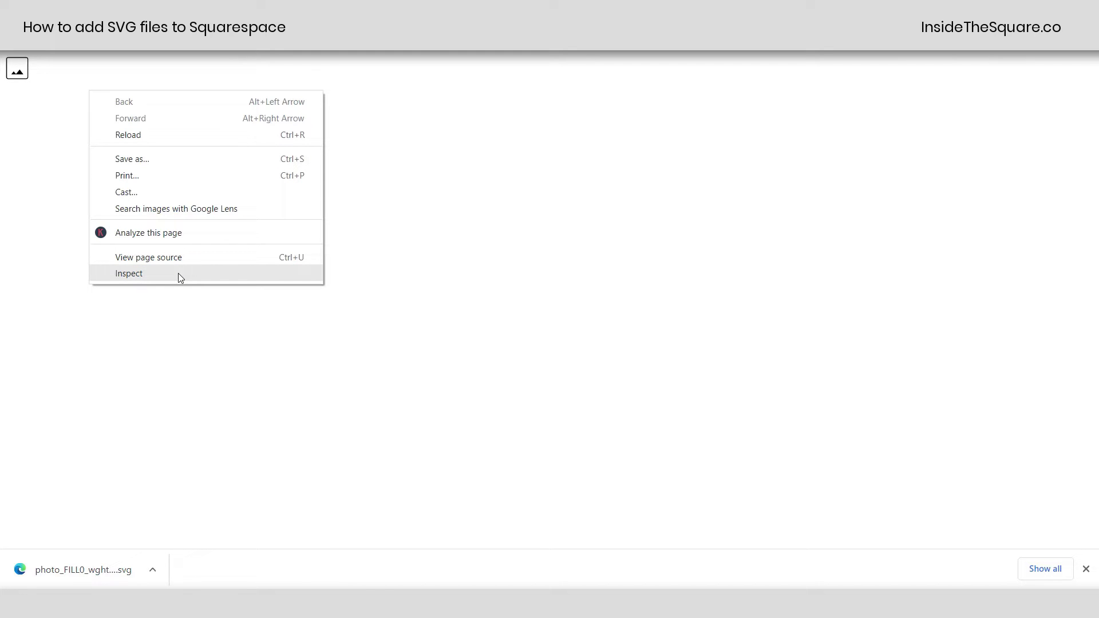
left_click(179, 278)
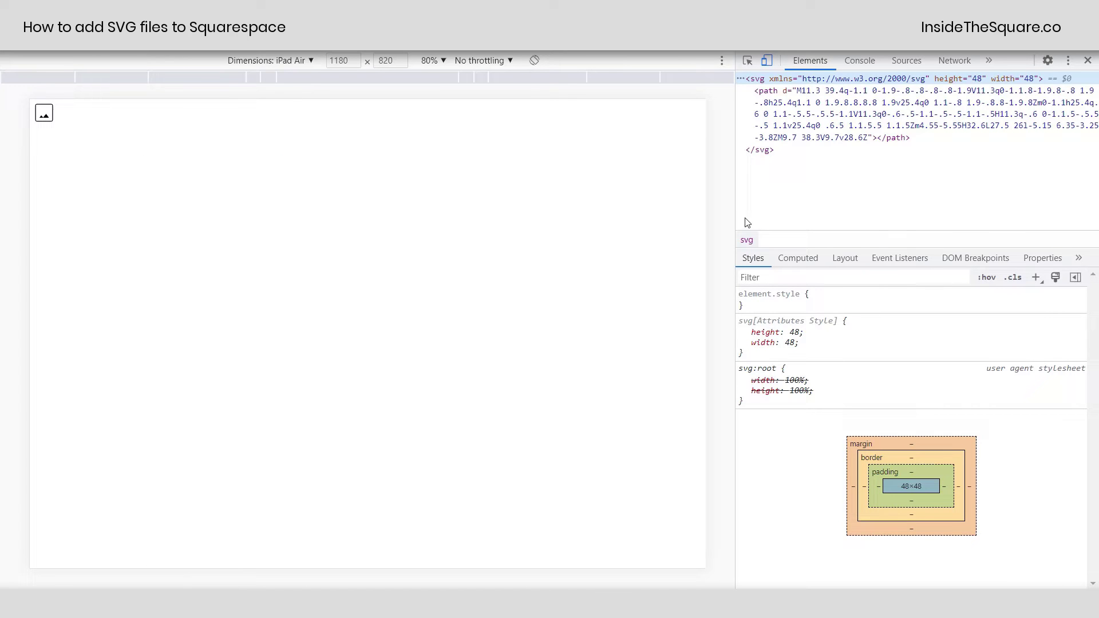
left_click(903, 62)
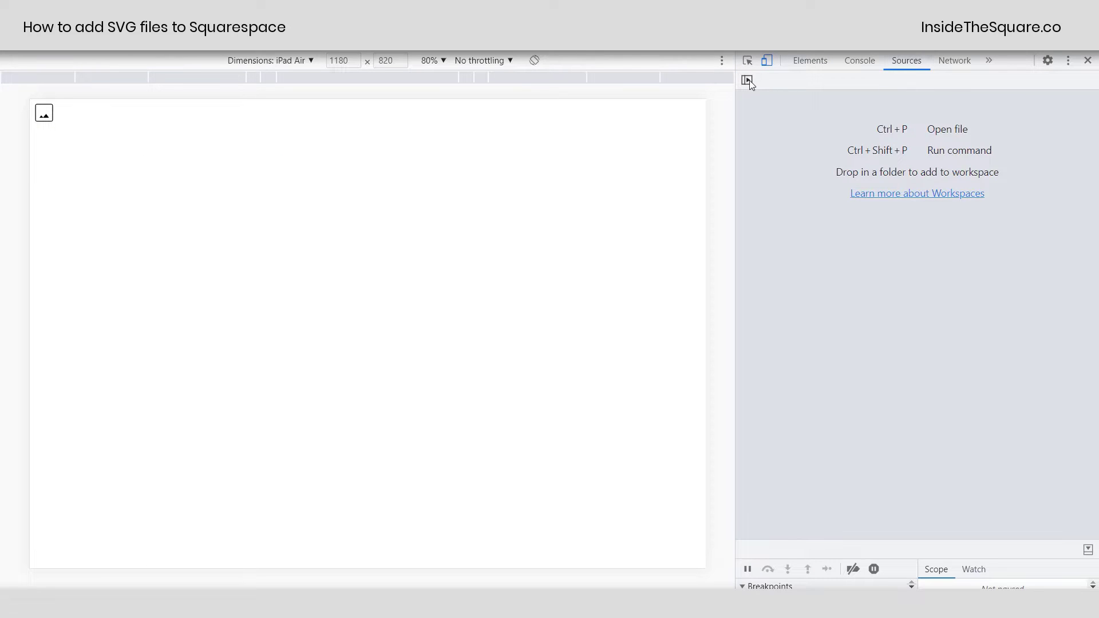
left_click(747, 79)
left_click(836, 144)
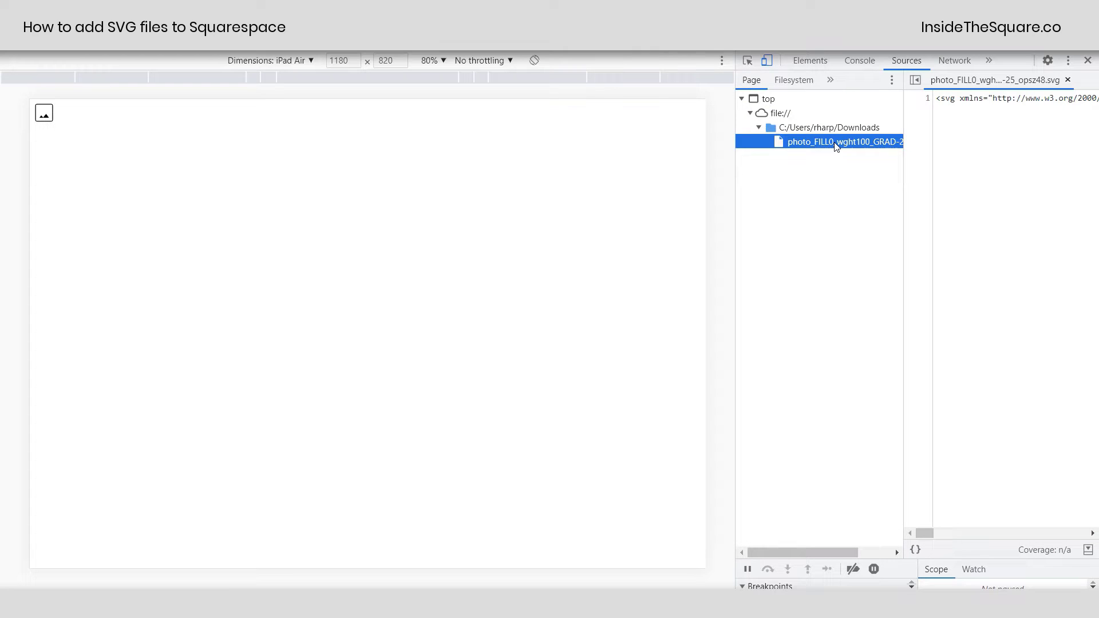
left_click(937, 98)
key("ctrl+a")
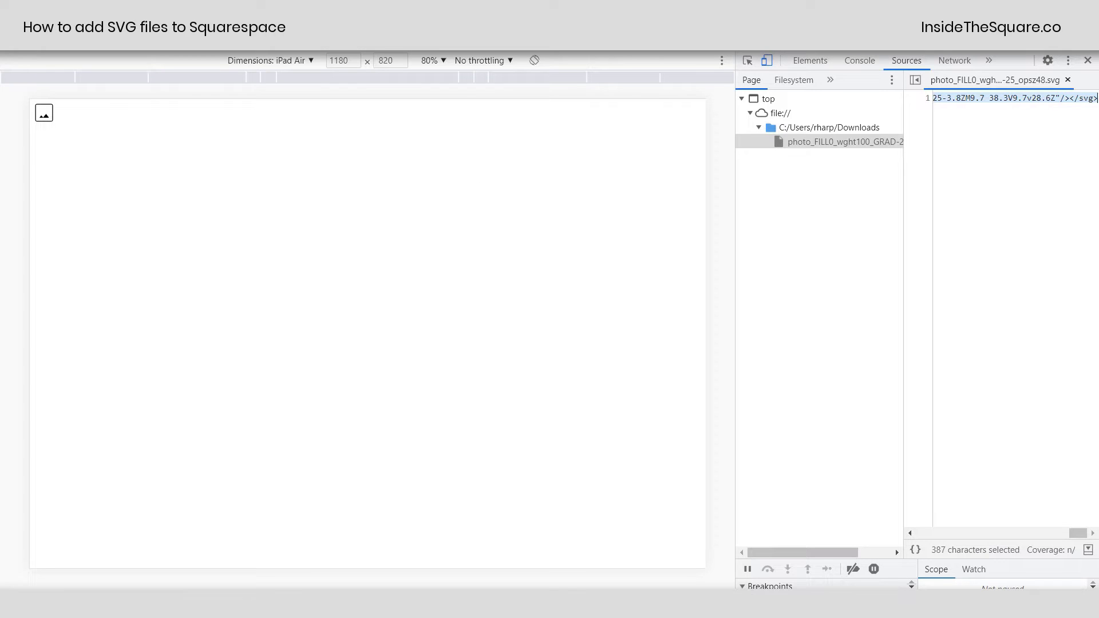
- Reopen DevTools on the SVG, reload the photo file in Sources, and select all its code
left_click(1088, 60)
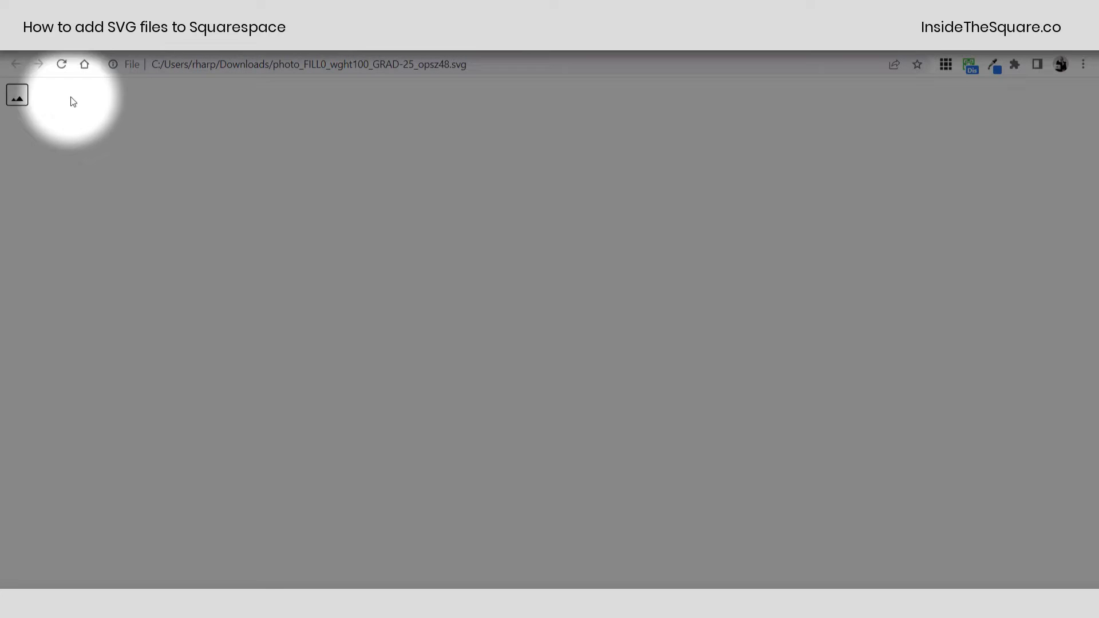
right_click(51, 114)
left_click(184, 314)
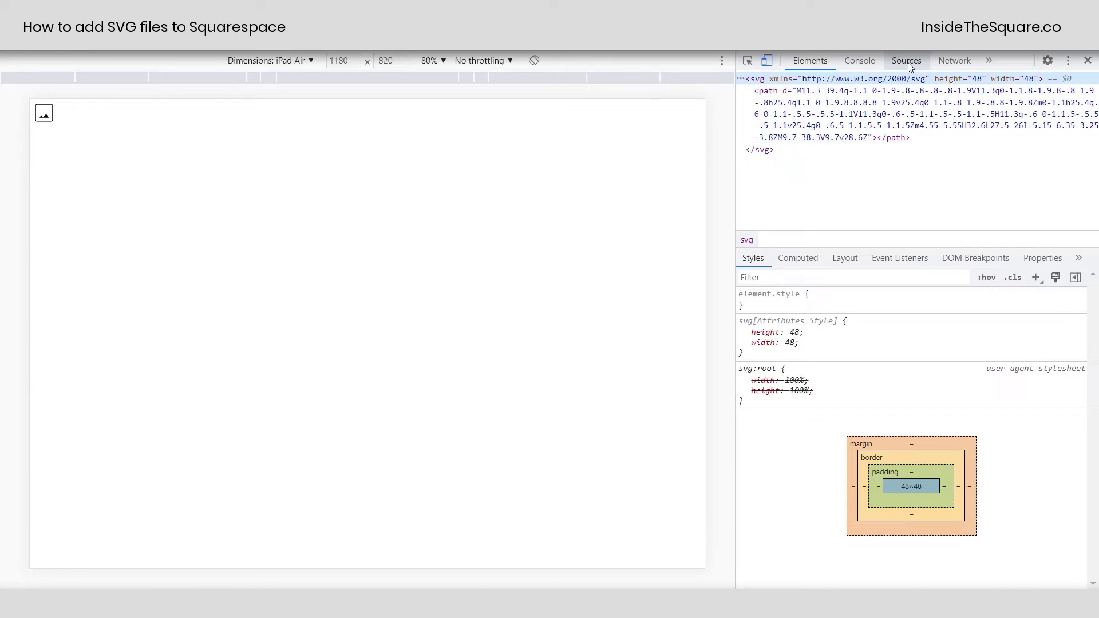
left_click(907, 60)
left_click(915, 79)
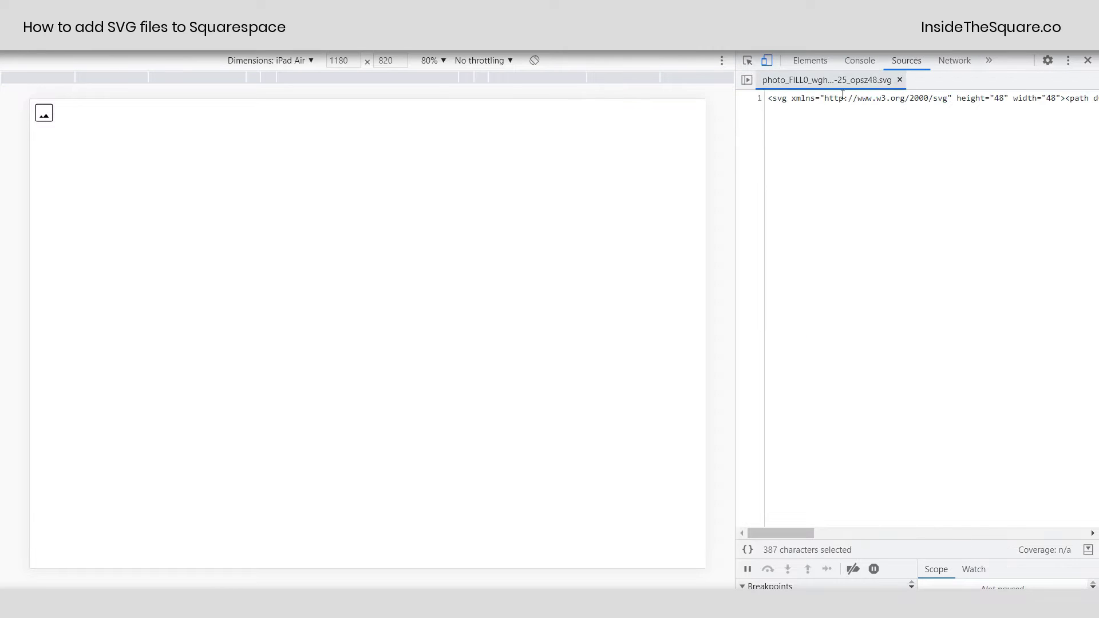
left_click(902, 80)
left_click(747, 80)
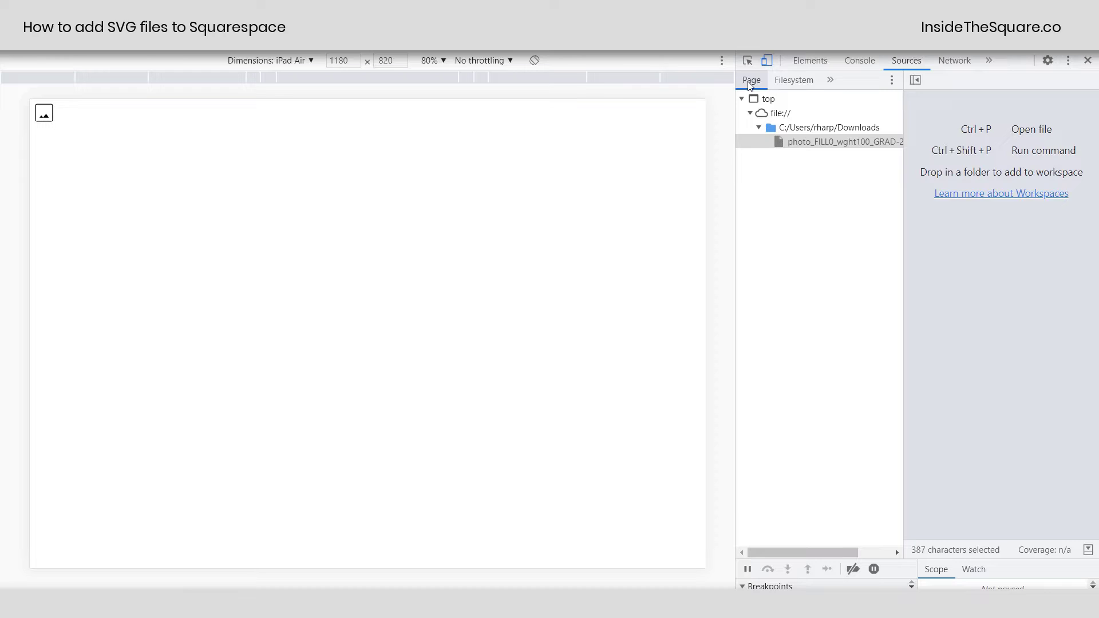
left_click(822, 144)
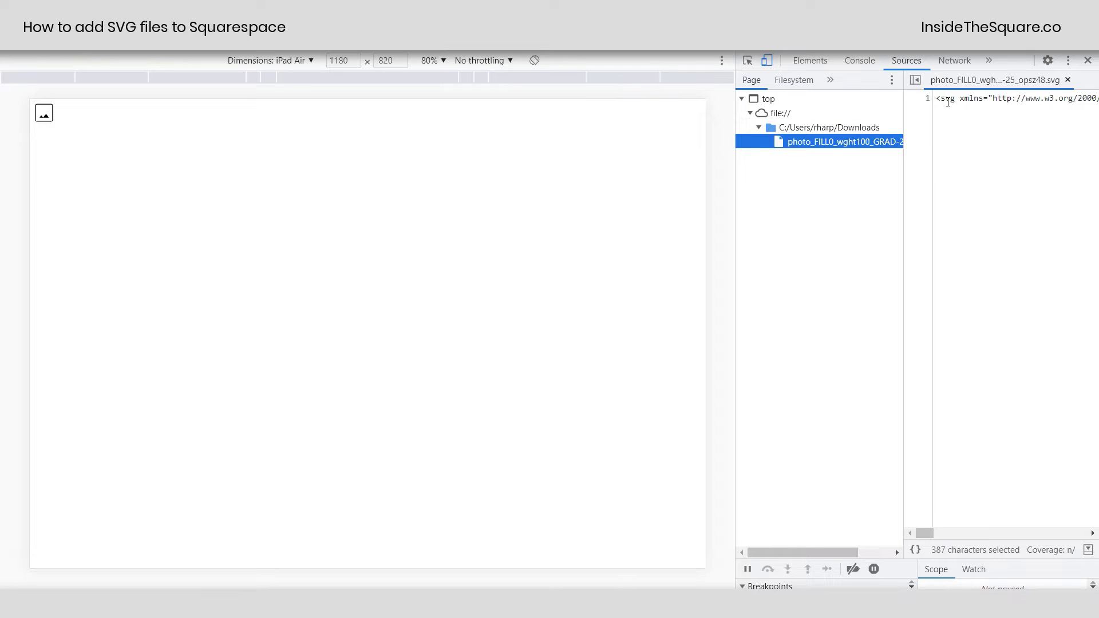
left_click_drag(938, 100, 1098, 103)
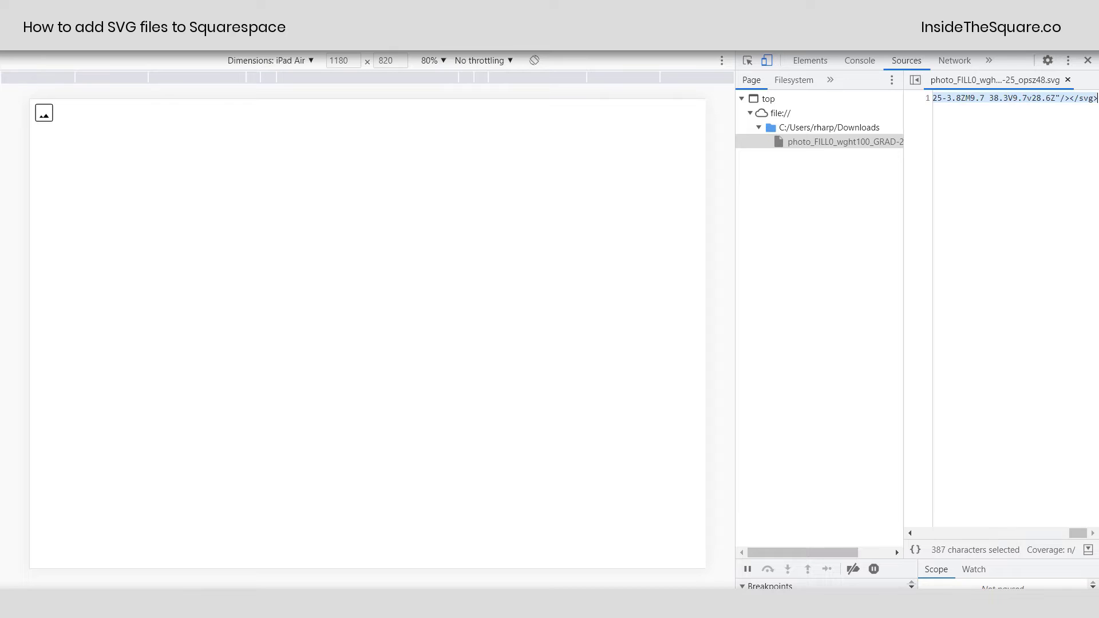
left_click(987, 111)
key("ctrl+a")
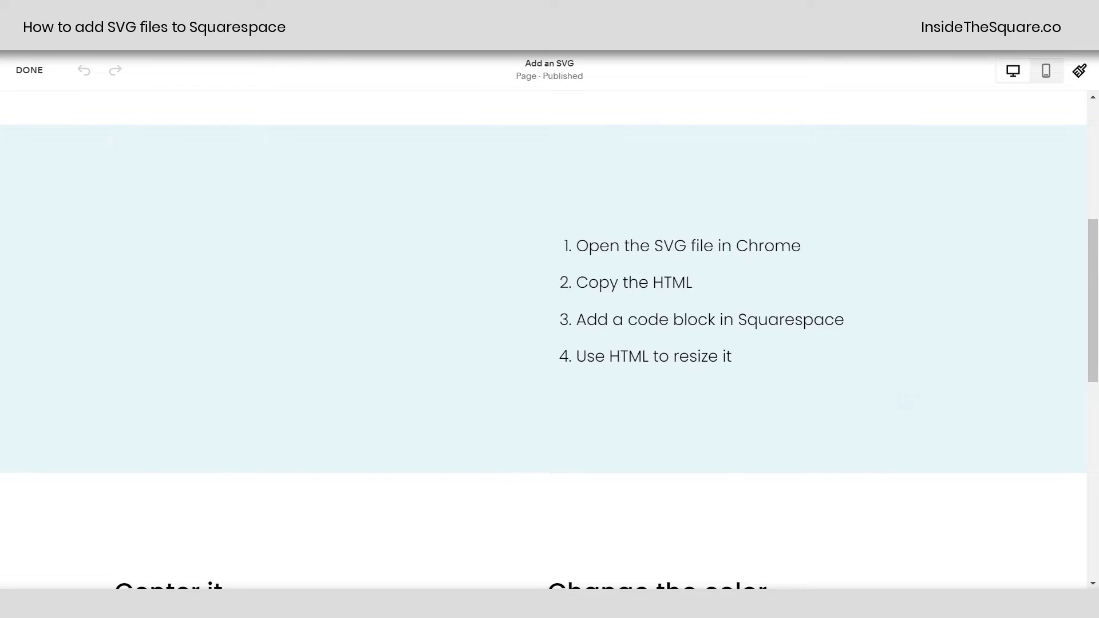
- Drag a Code block from the Add Block menu into the section, left of the numbered steps
mouse_move(120, 231)
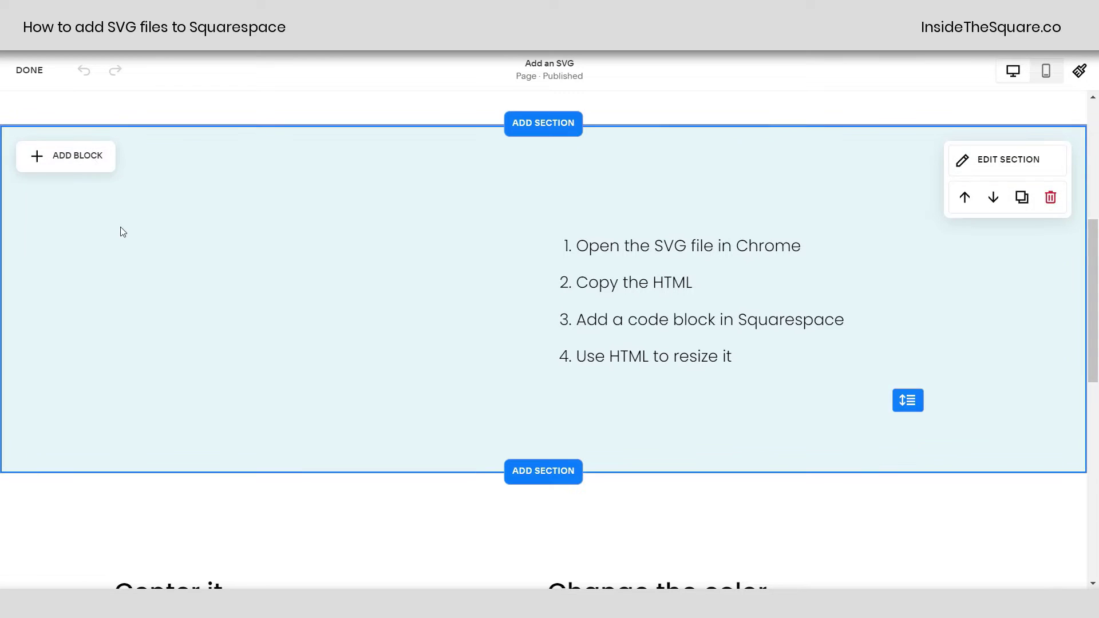
left_click(93, 163)
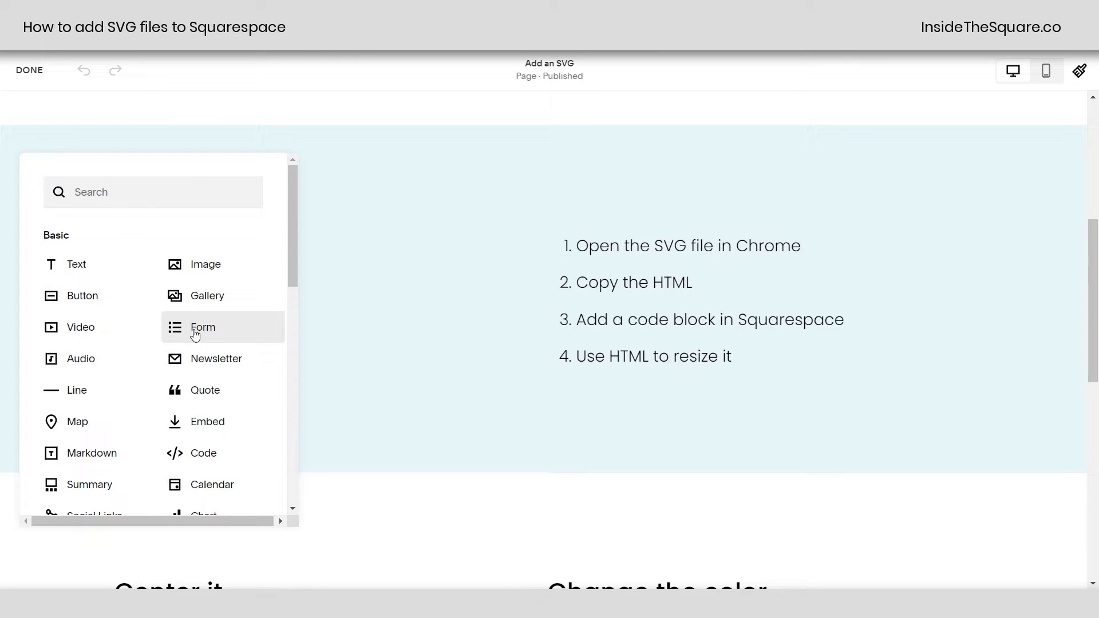
scroll(194, 327, "down", 1)
scroll(194, 327, "down", 1)
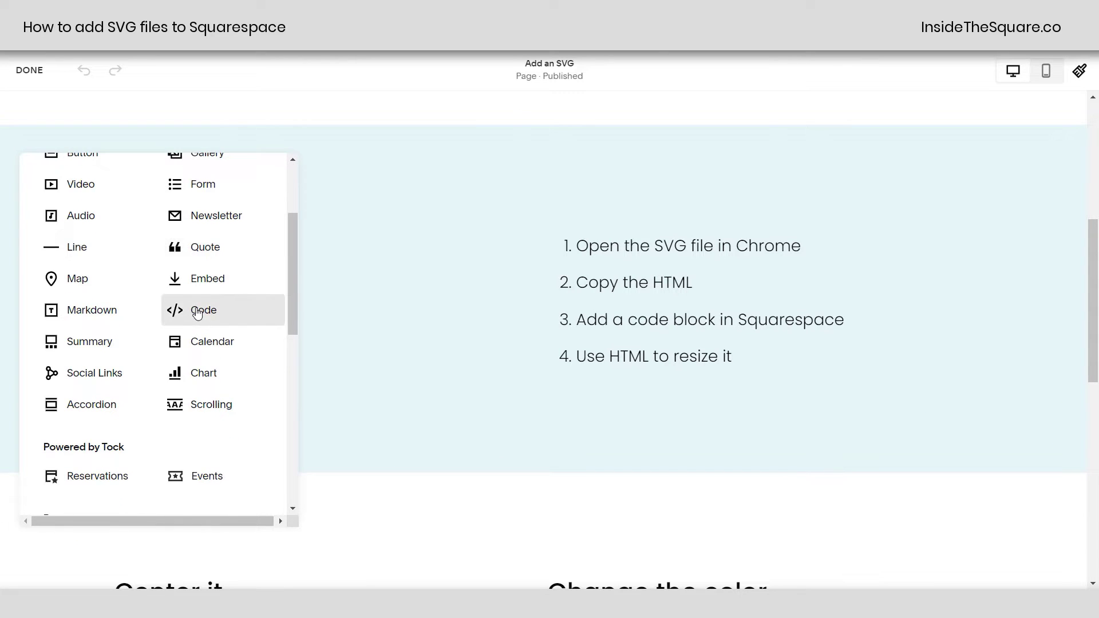
mouse_move(199, 311)
left_mouse_down()
mouse_move(430, 216)
mouse_move(147, 230)
mouse_move(171, 207)
mouse_move(130, 213)
mouse_move(163, 269)
left_mouse_up()
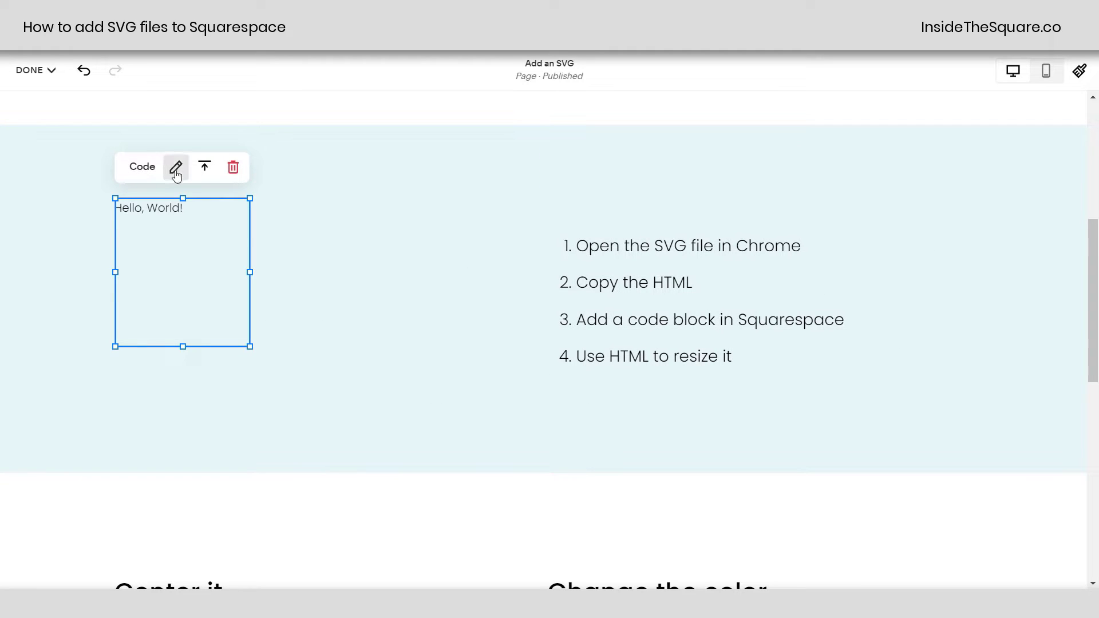
- Replace the Hello, World! placeholder with the pasted SVG markup, putting the path on its own line
left_click(175, 167)
left_click(474, 326)
key("ctrl+a")
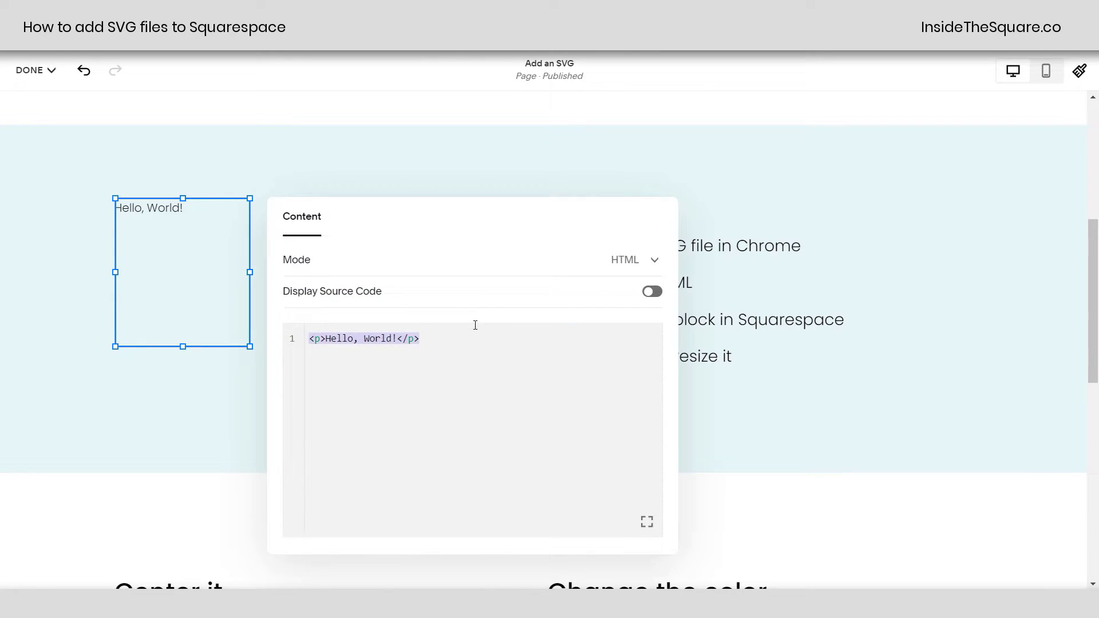
key("ctrl+v")
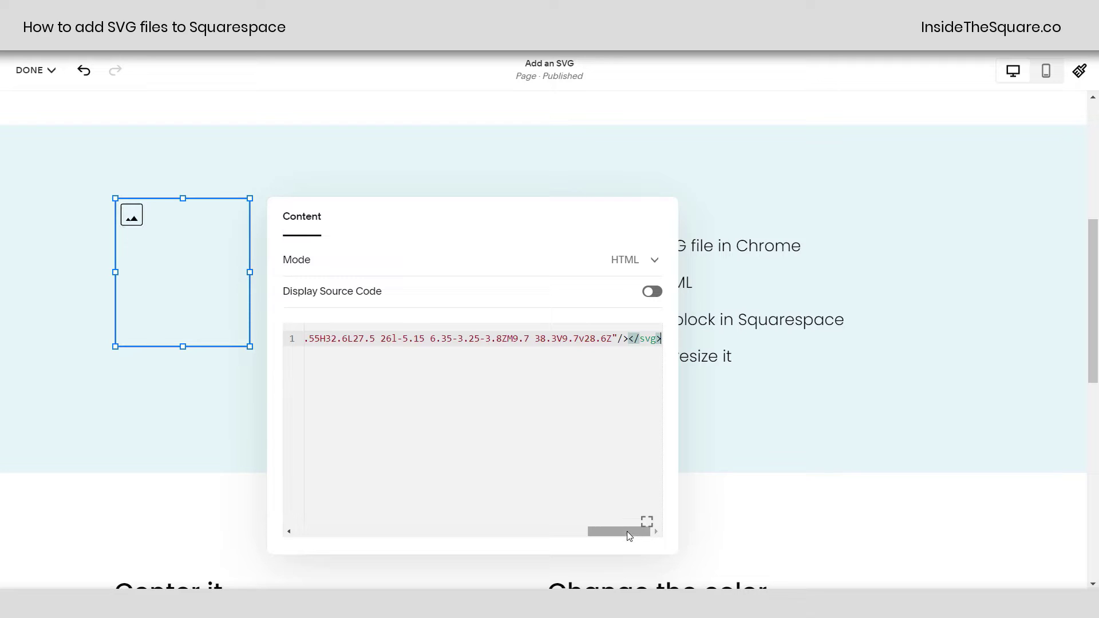
left_click_drag(623, 537, 243, 558)
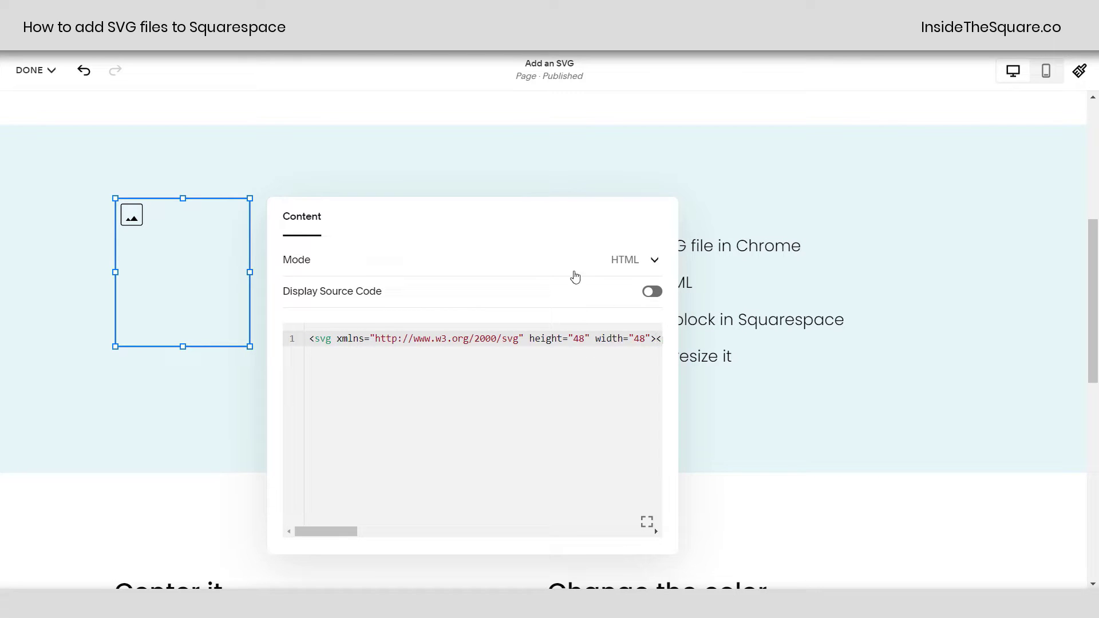
left_click(656, 339)
key("Return")
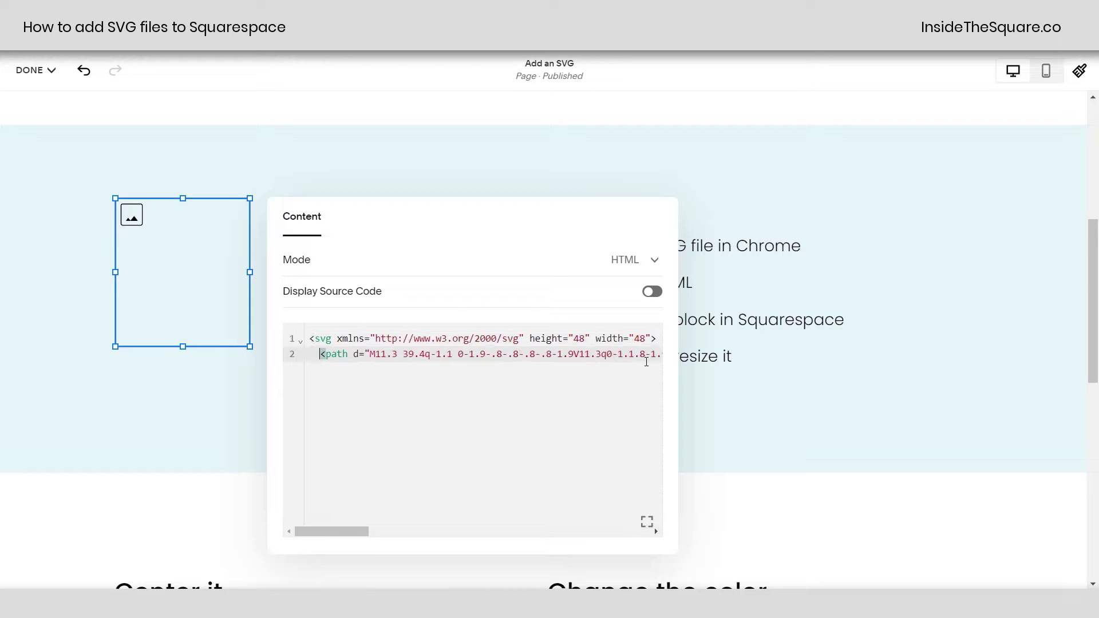
left_click_drag(658, 339, 531, 338)
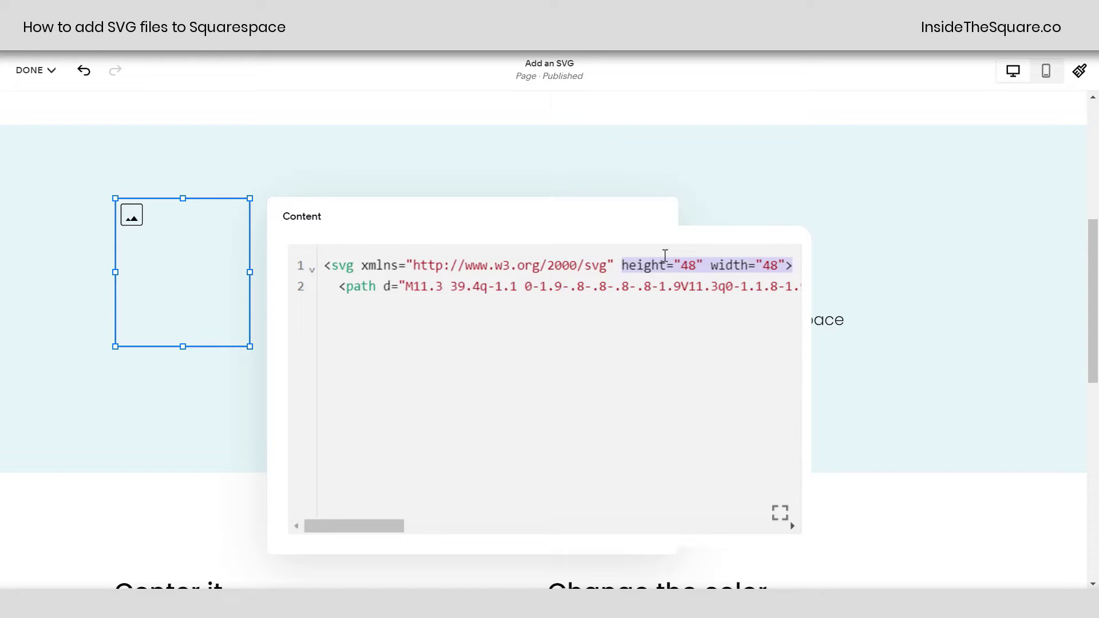
- Change the SVG height and width from 48 to 20vw and add viewBox="0 0 50 50"
left_click(693, 270)
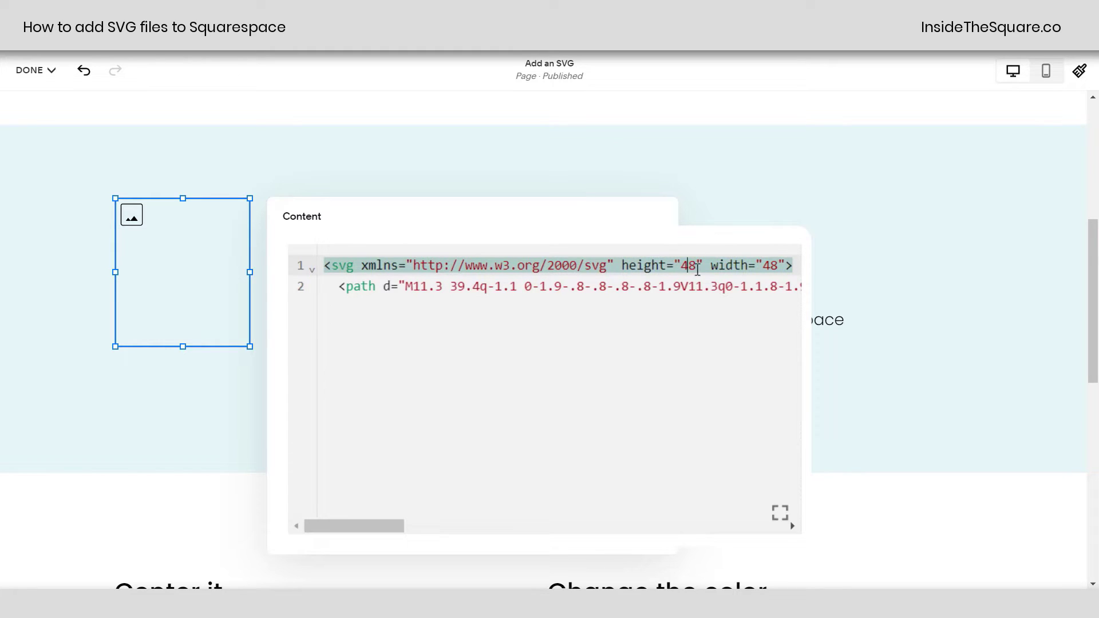
double_click(690, 266)
left_click(693, 266)
double_click(690, 267)
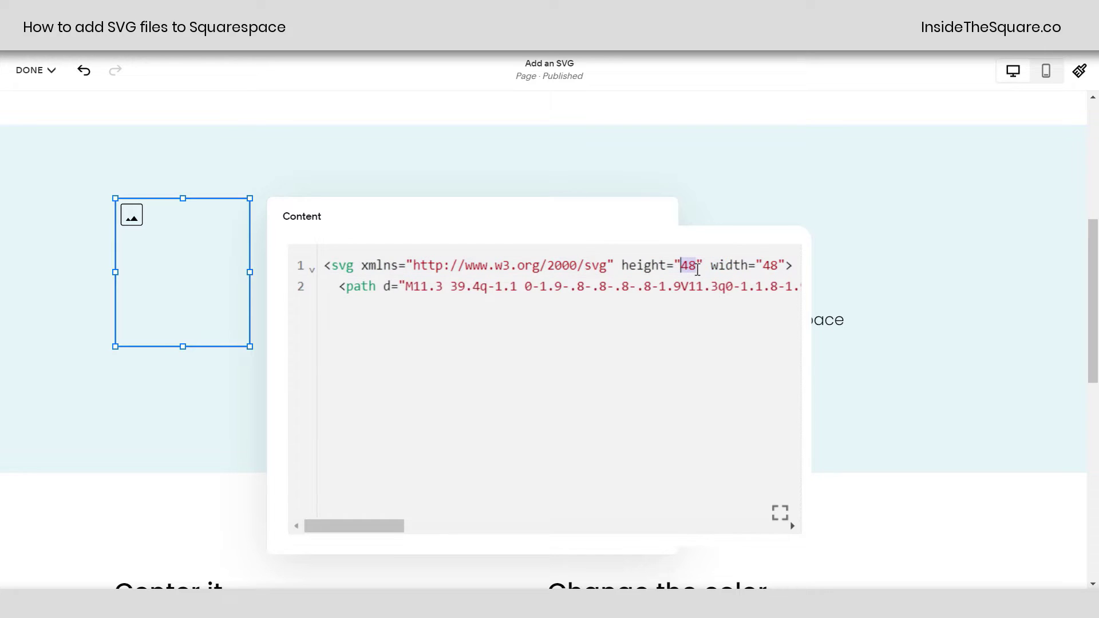
type("20vw")
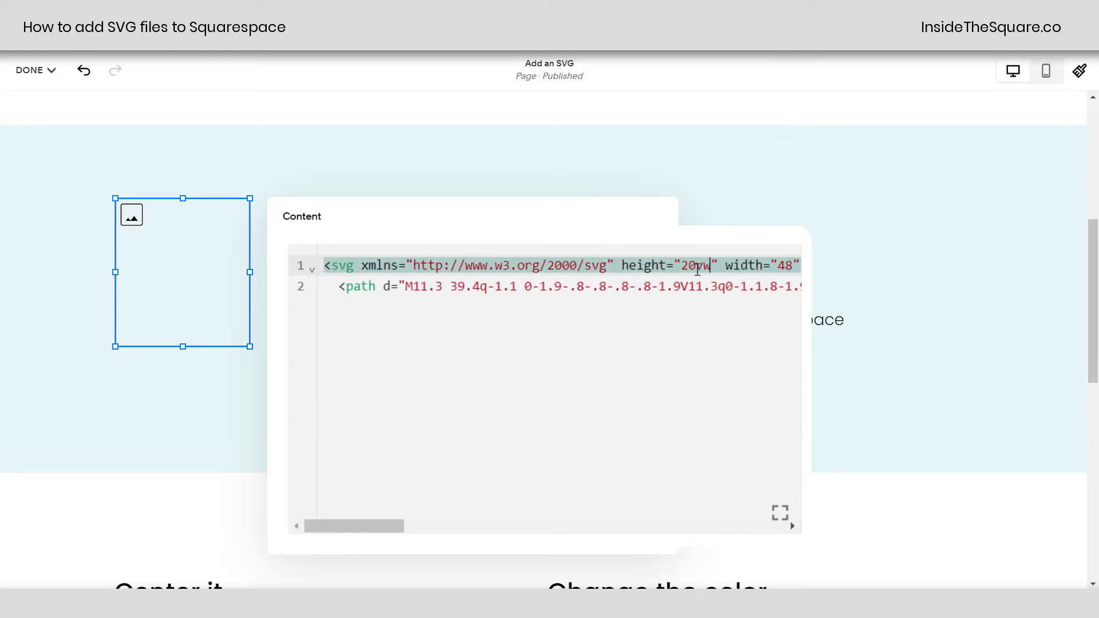
key("Right")
key("Right")
key("Right")
key("Right")
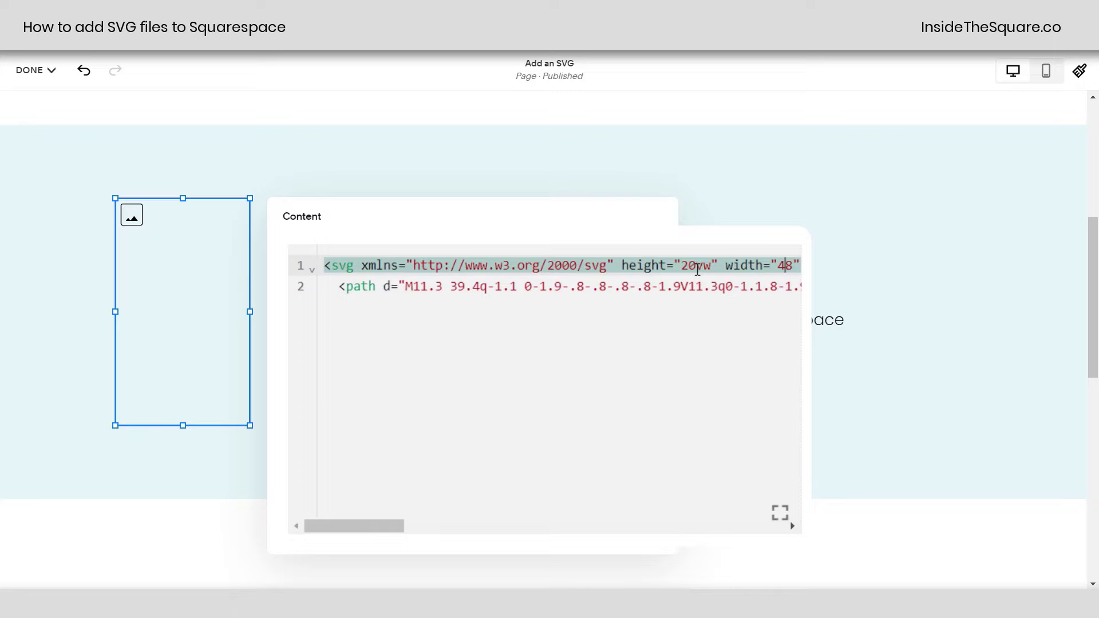
key("shift+Left")
key("shift+Left")
type("20vw")
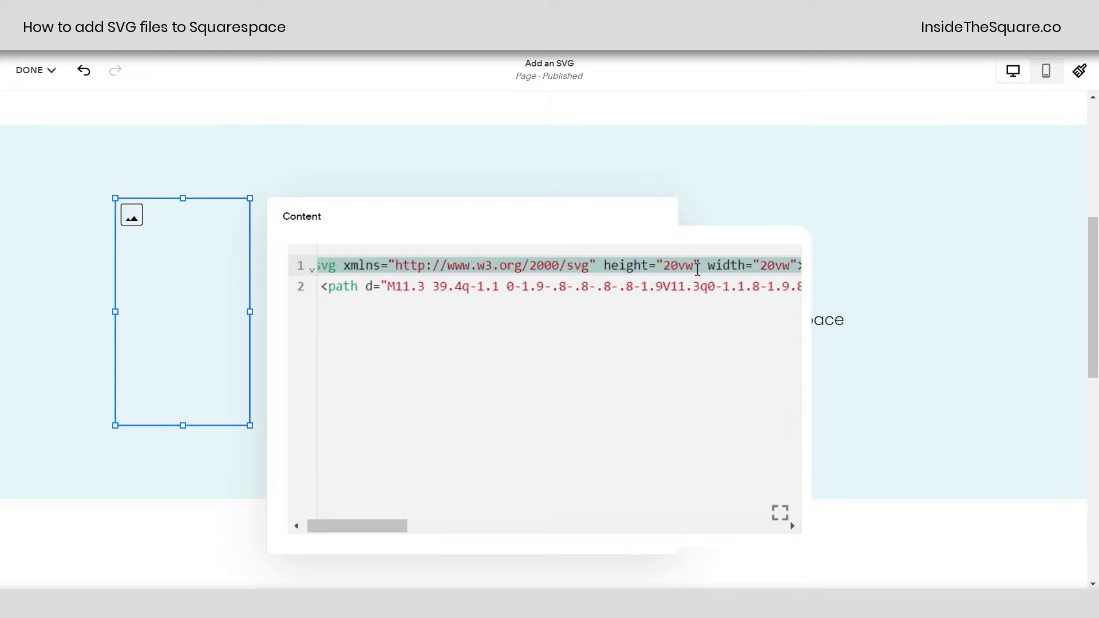
key("Return")
type("viewBox")
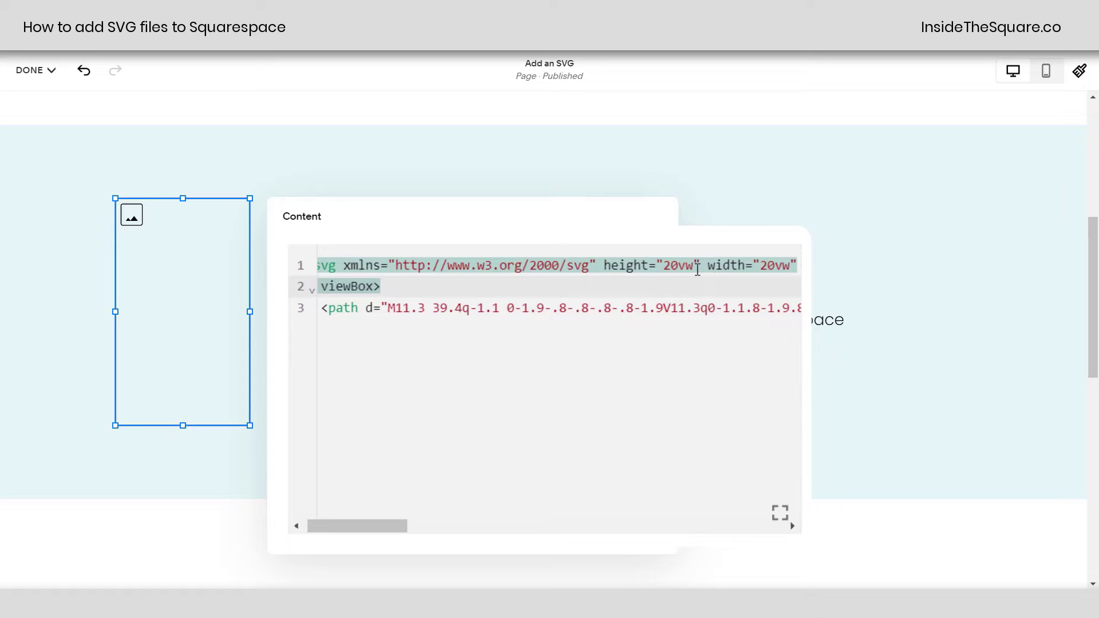
type("=\"")
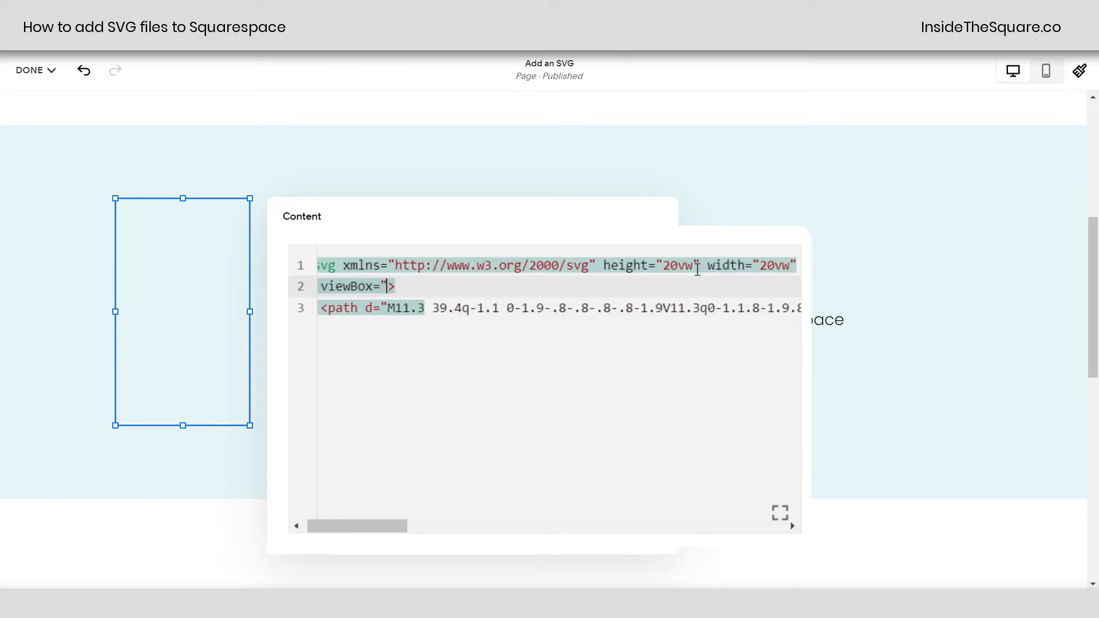
key("Delete")
type("0 0 50 50\">")
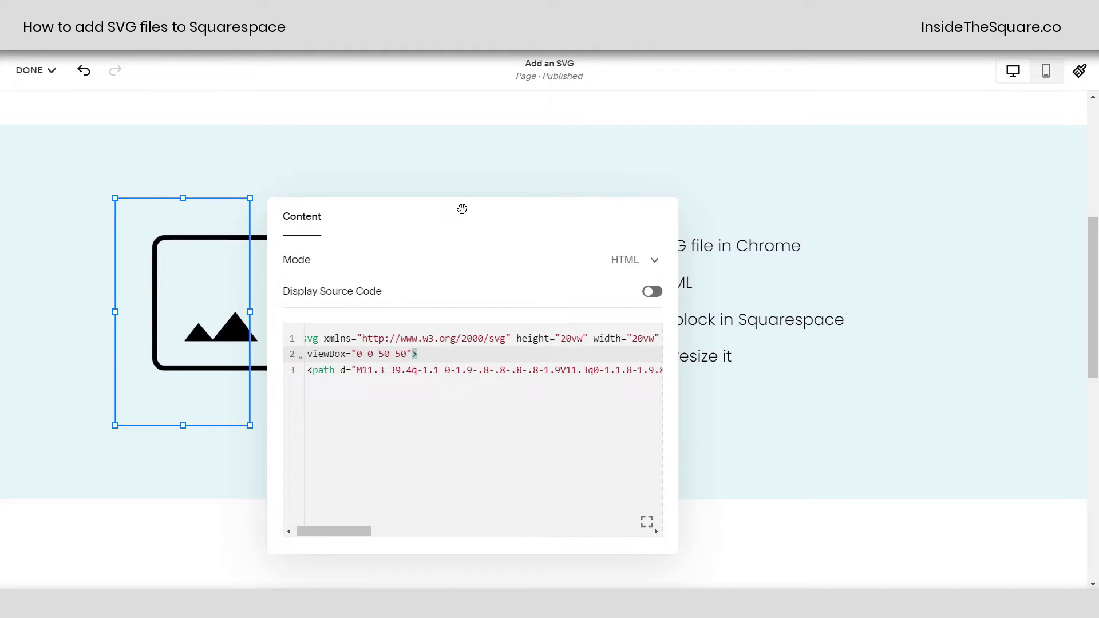
- Raise the height and width from 20vw to 25vw and close the code editor
left_click_drag(461, 209, 637, 172)
left_click(741, 302)
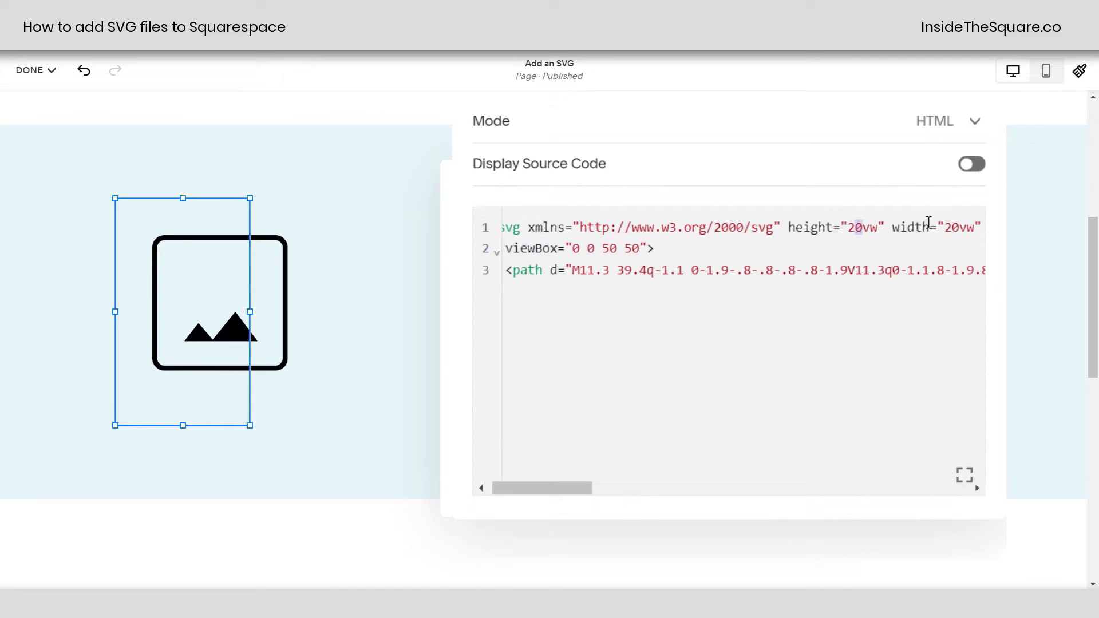
key("Delete")
type("5")
left_click(955, 228)
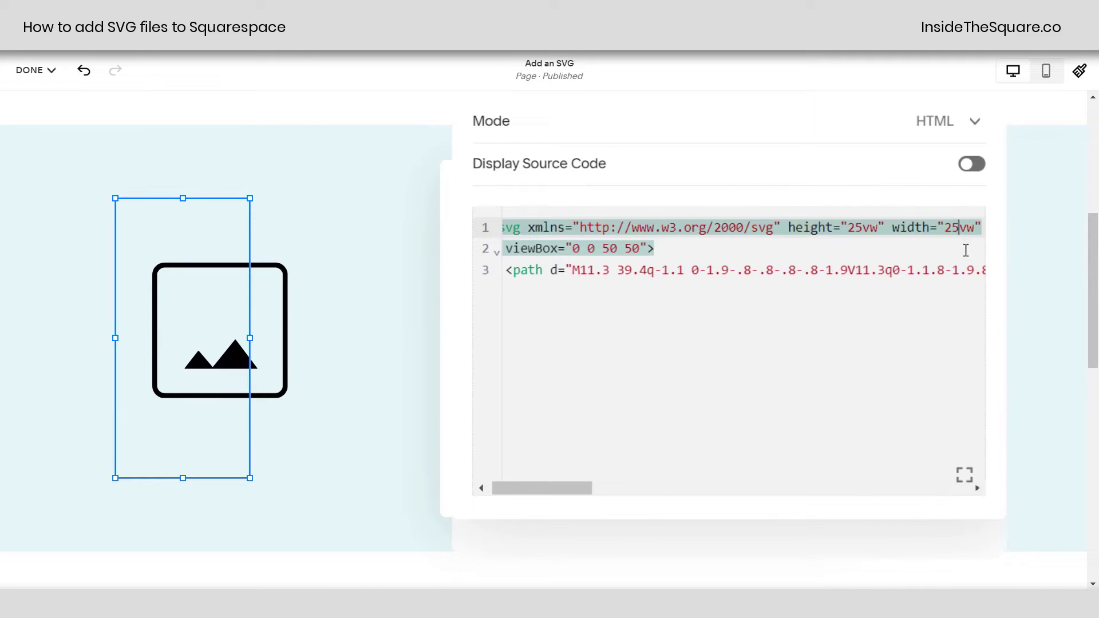
key("Delete")
type("5")
left_click(953, 248)
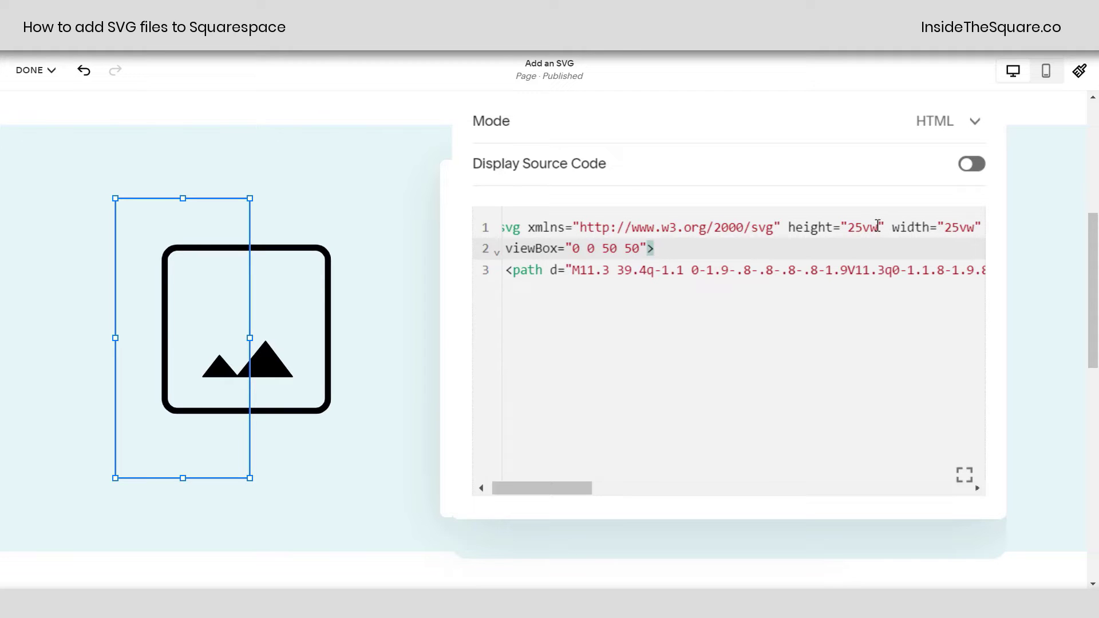
left_click_drag(877, 228, 850, 227)
left_click_drag(980, 229, 945, 227)
left_click(951, 248)
left_click(1048, 74)
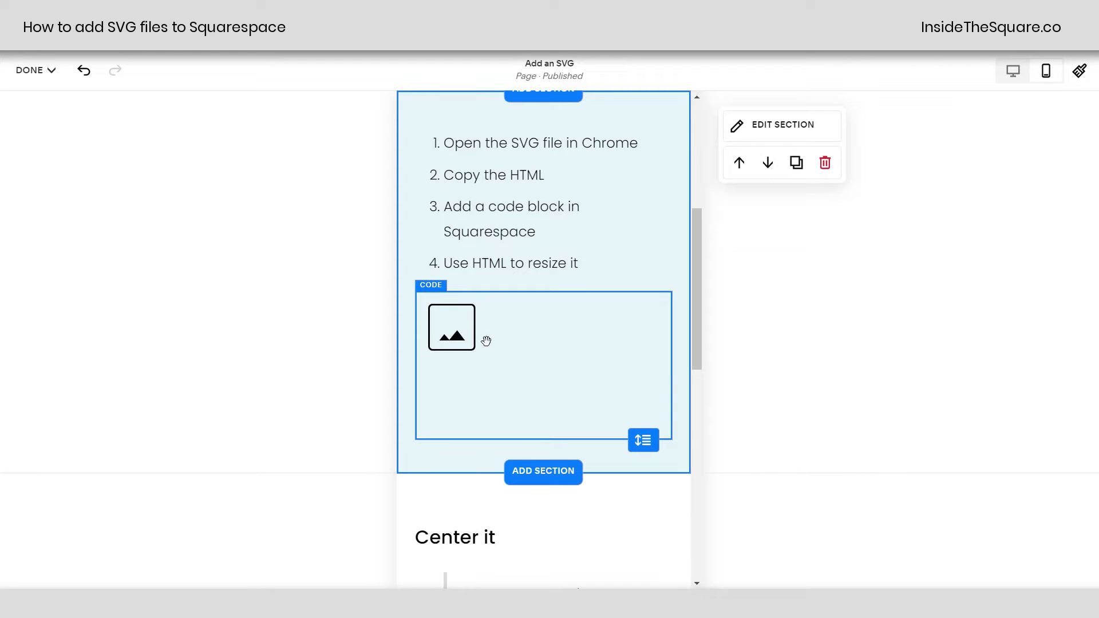
left_click(1014, 71)
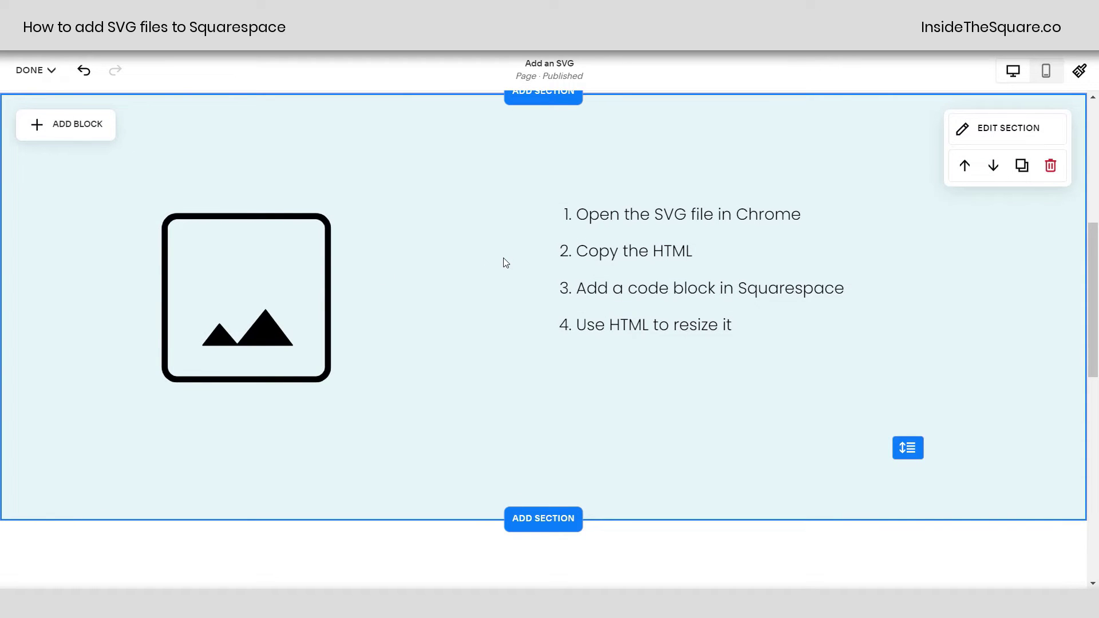
- Reopen the code editor and add a <Center> opening tag on a new line above the svg
double_click(193, 273)
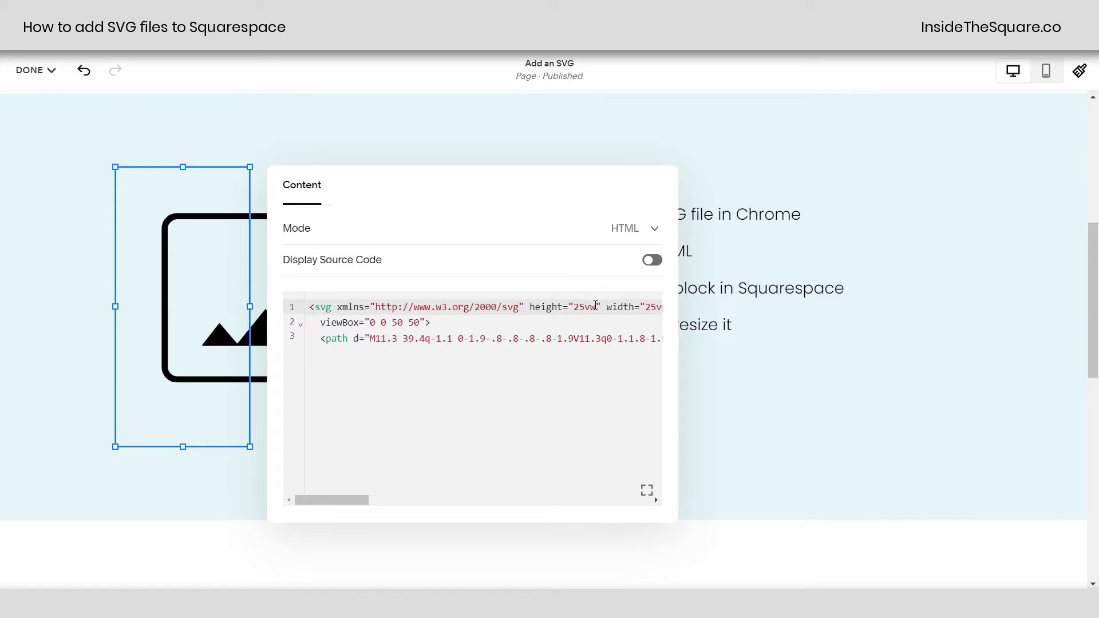
left_click_drag(595, 307, 573, 307)
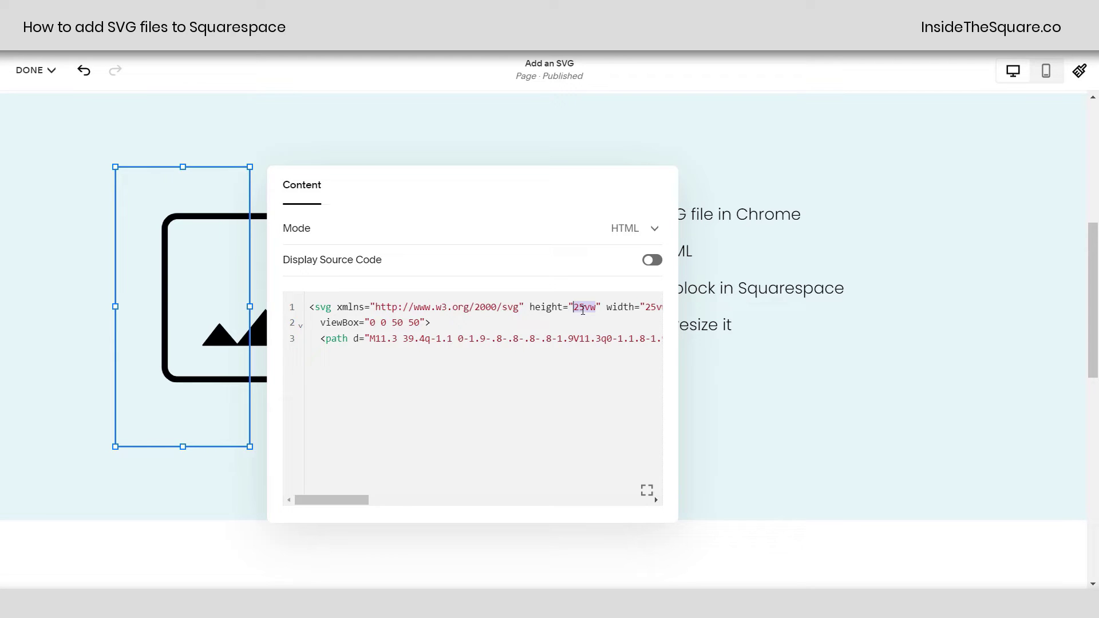
left_click(578, 312)
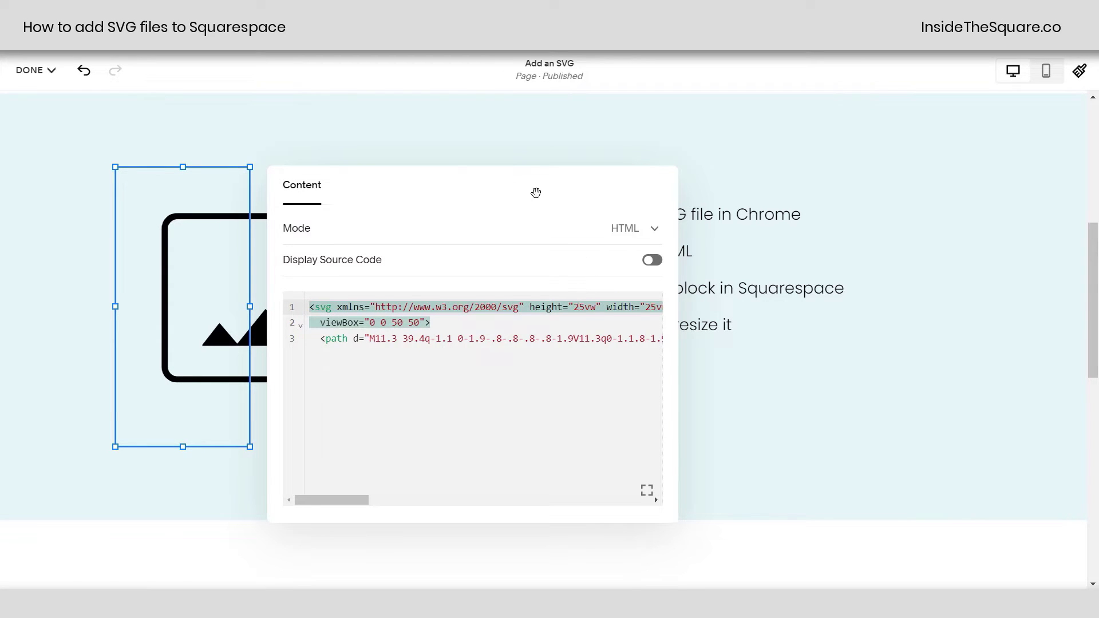
left_click_drag(535, 189, 714, 164)
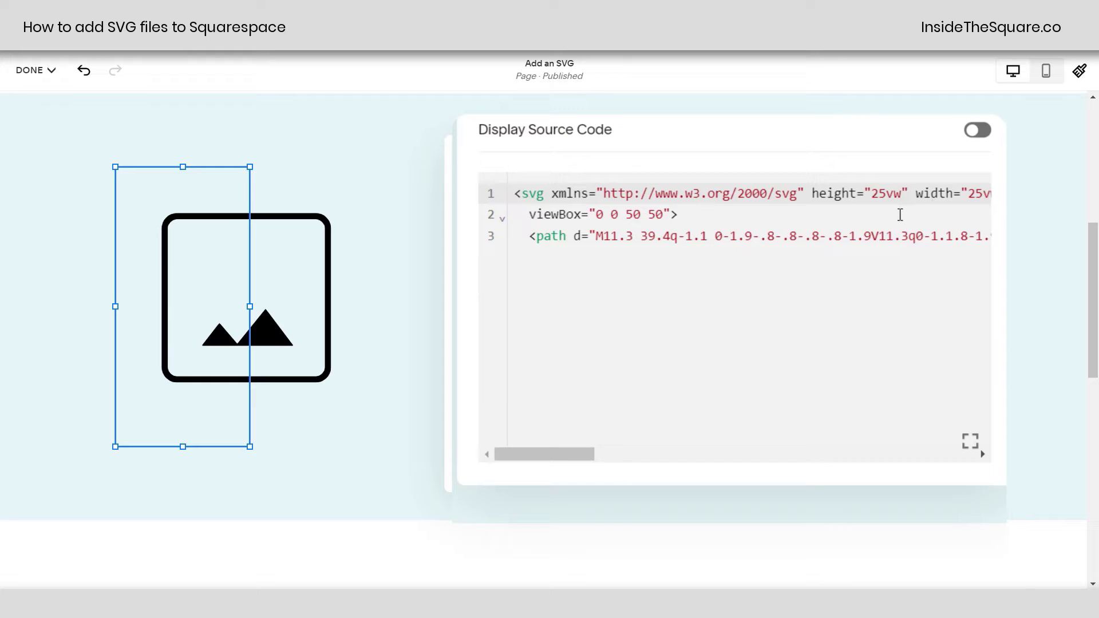
left_click_drag(679, 215, 528, 215)
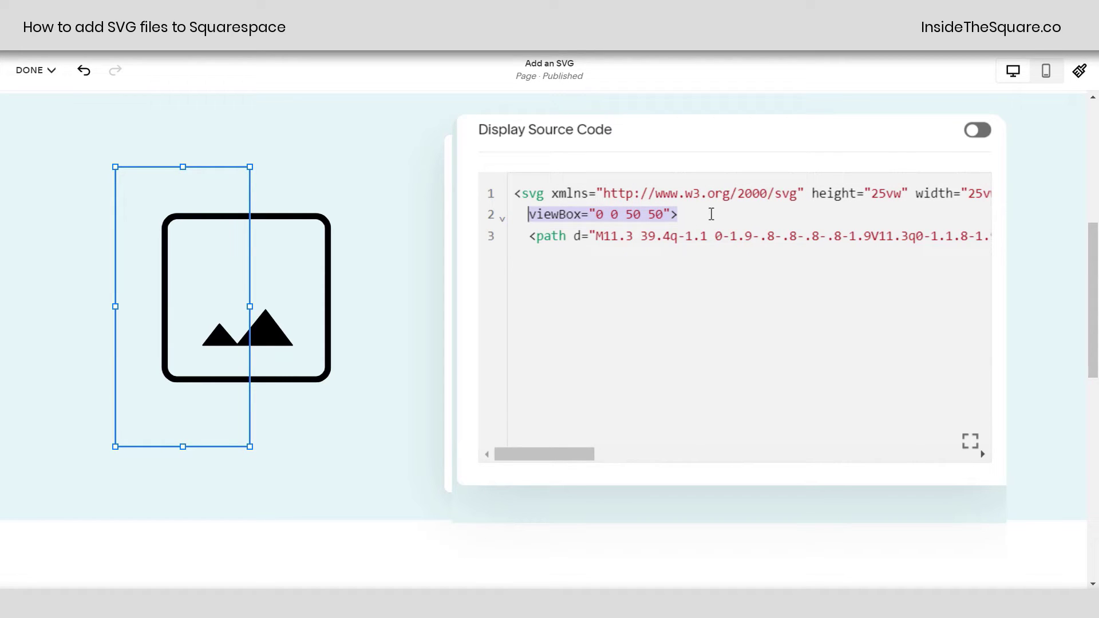
left_click(712, 214)
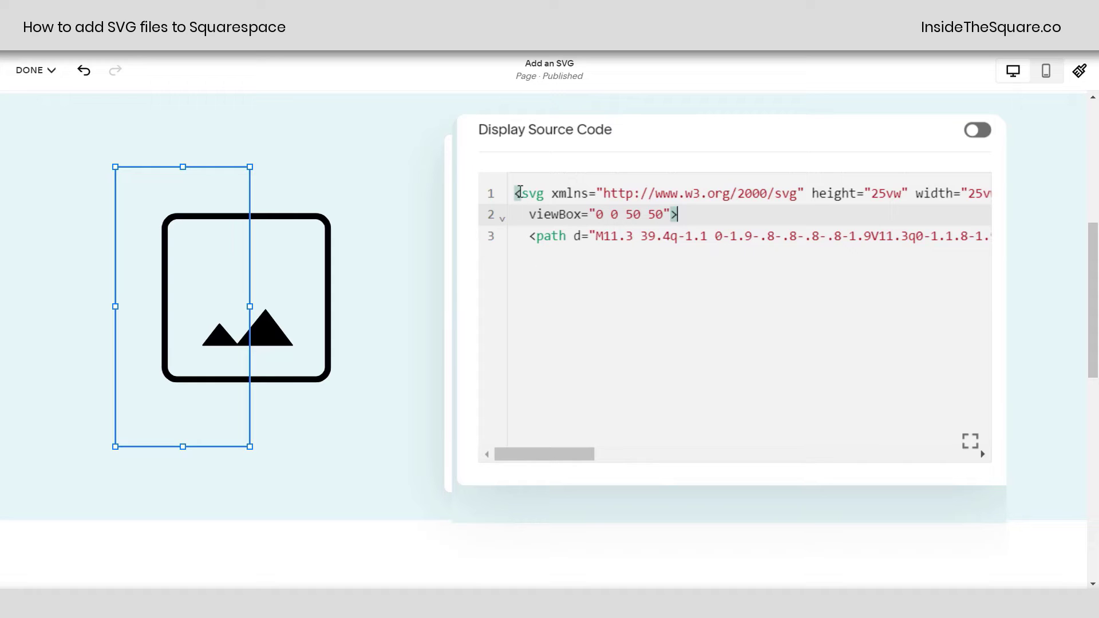
left_click(802, 194)
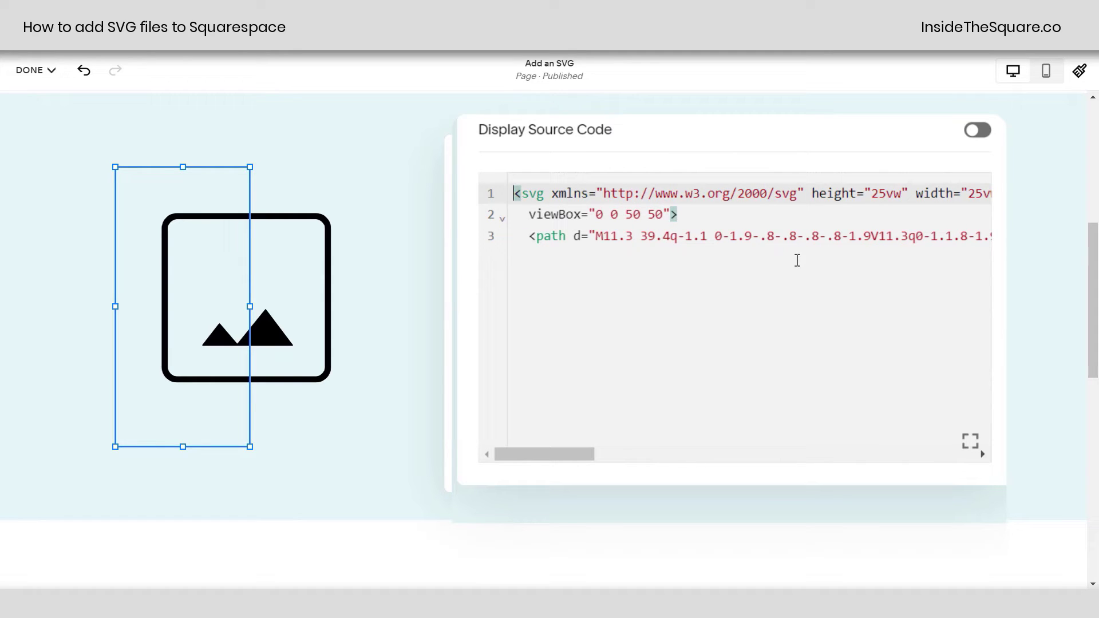
key("Return")
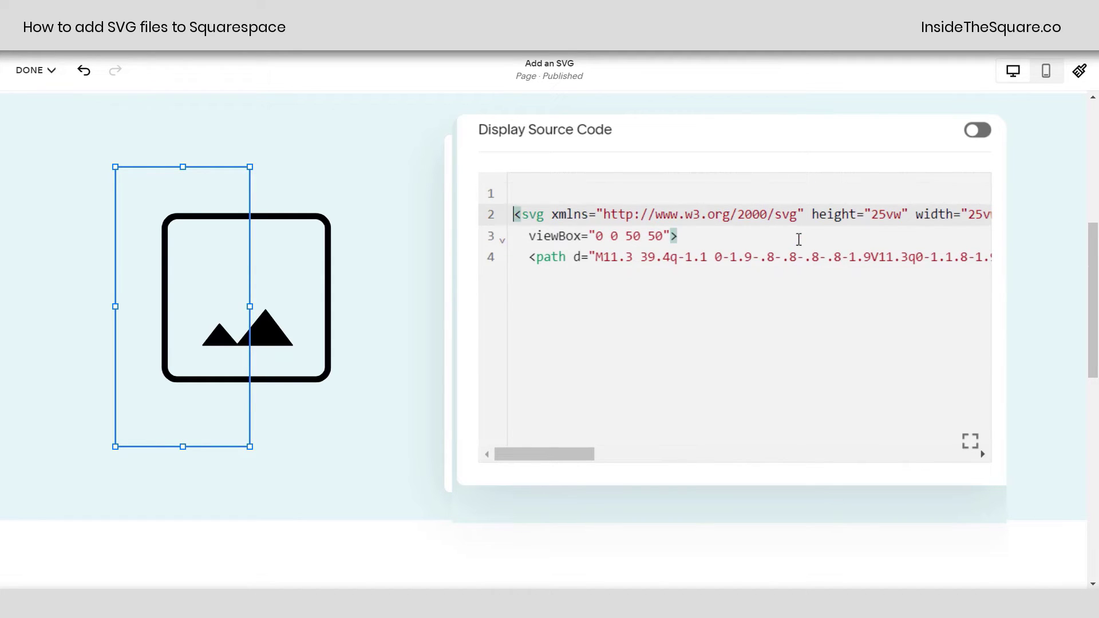
key("Up")
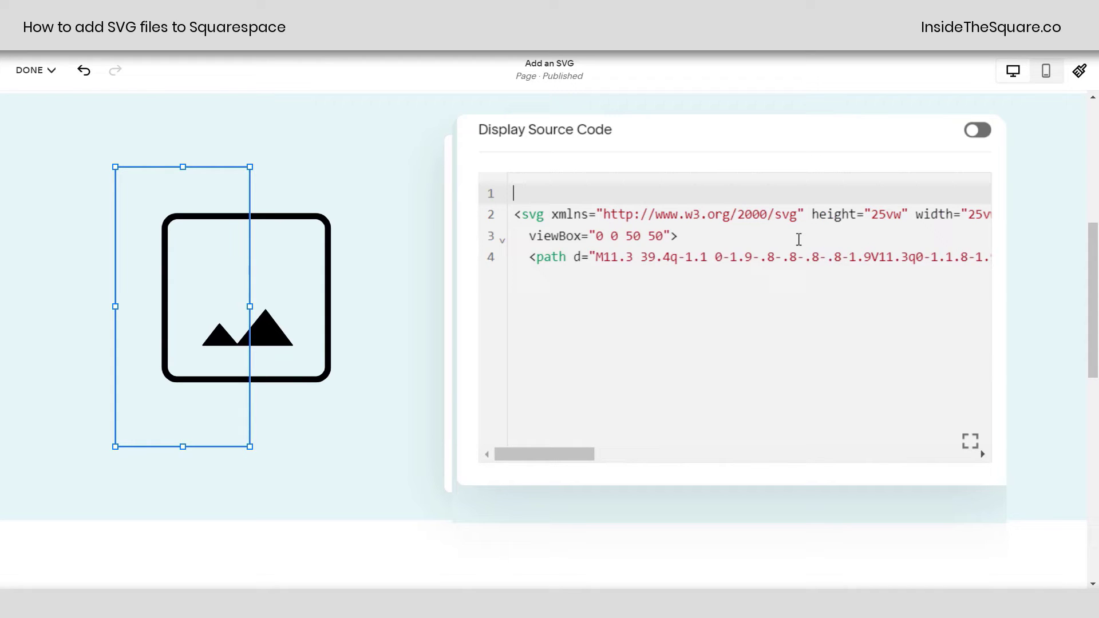
type("<")
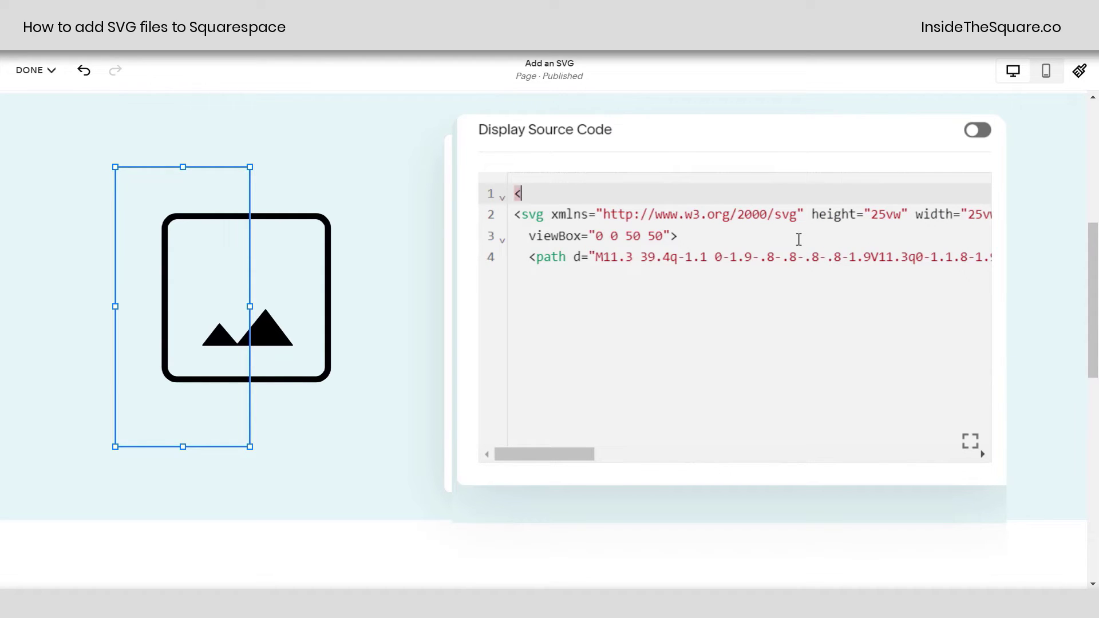
type("Center></Center>")
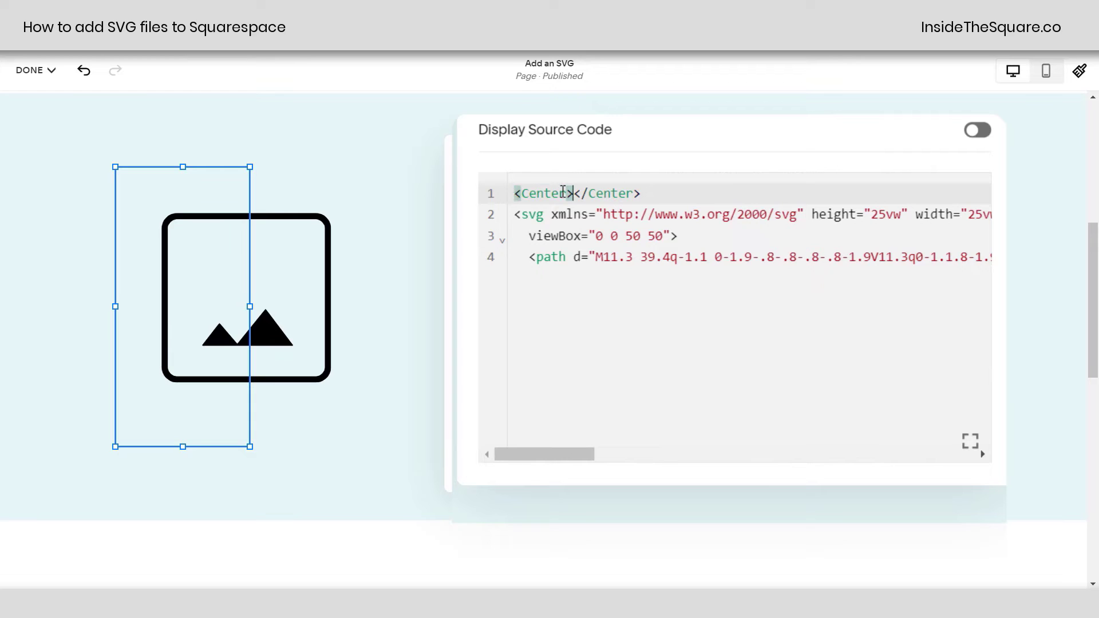
key("shift+End")
key("ctrl+c")
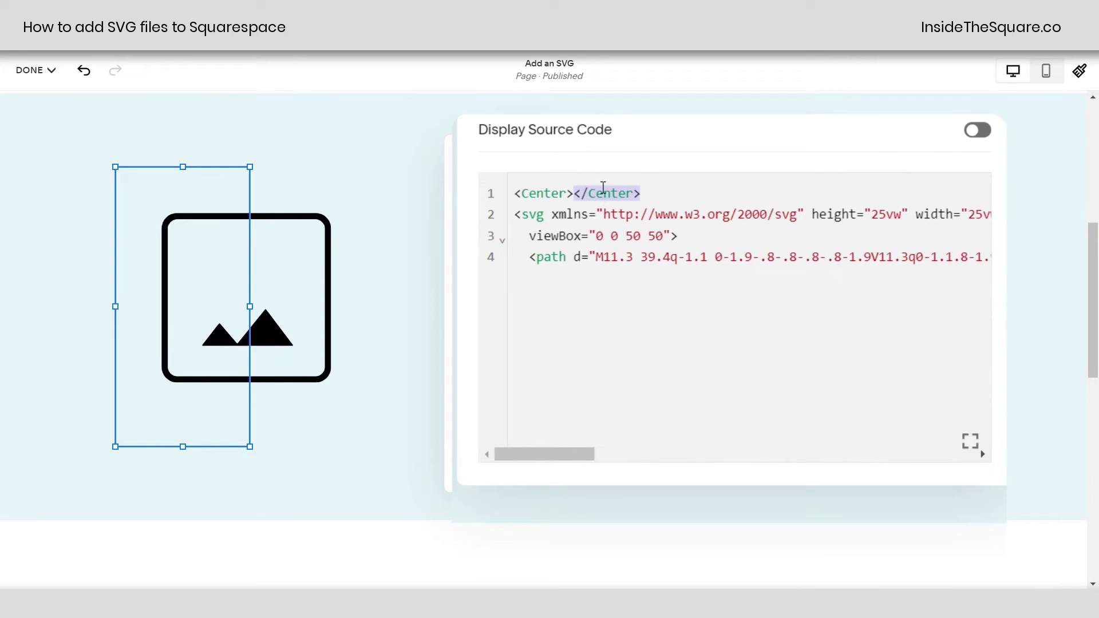
key("BackSpace")
- Move the closing </Center> tag onto its own line after the path
left_click(596, 324)
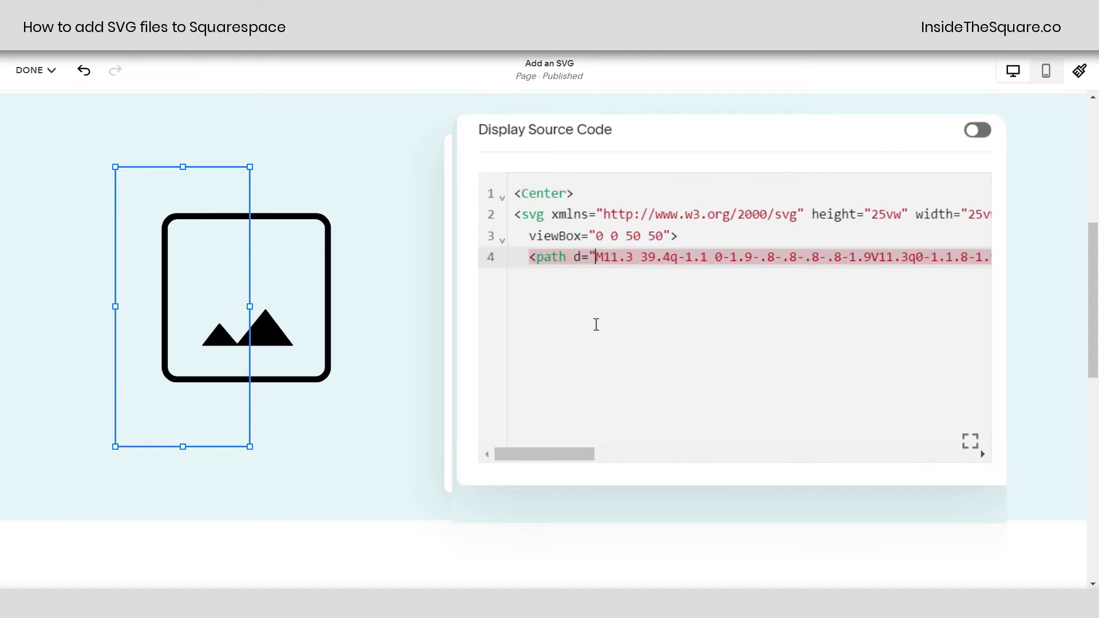
key("Return")
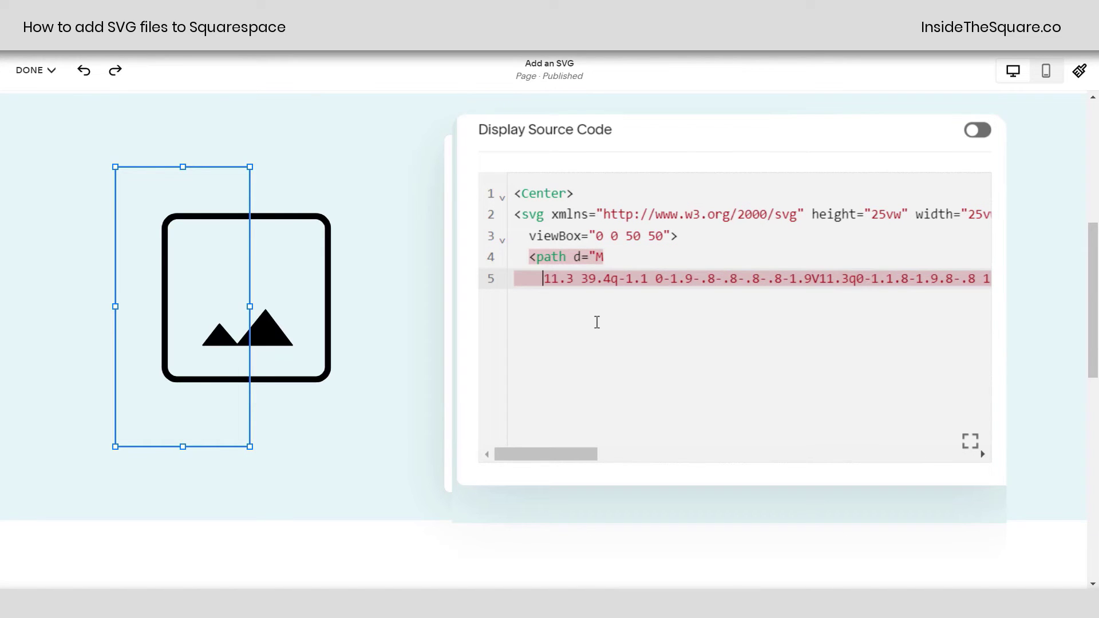
key("ctrl+z")
key("ctrl+z")
left_click_drag(589, 454, 939, 458)
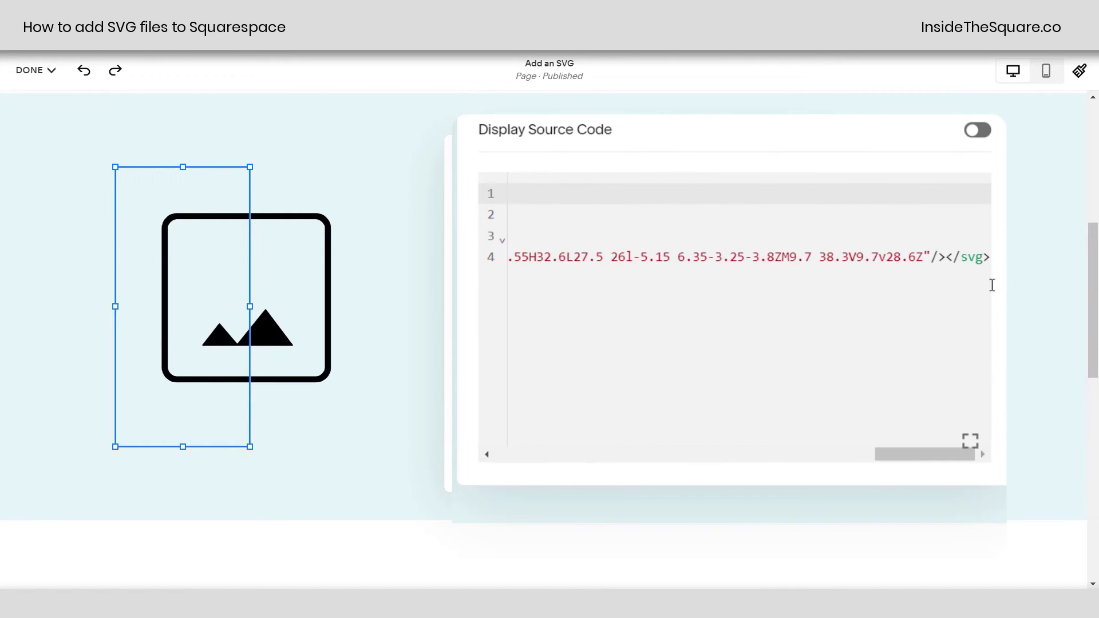
left_click(984, 257)
key("End")
key("Return")
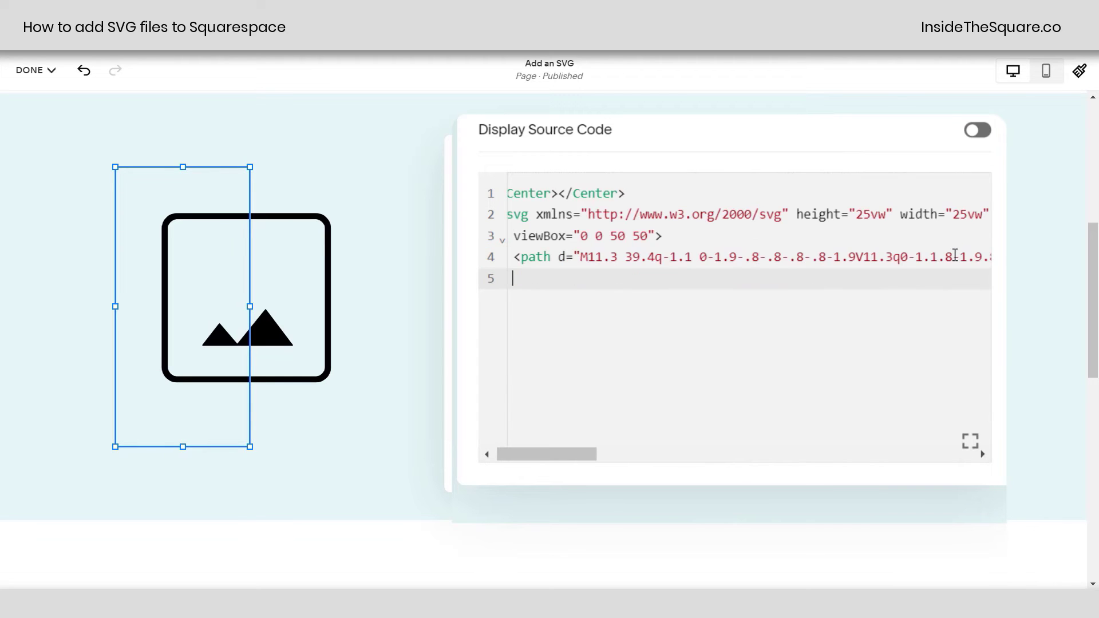
key("ctrl+v")
left_click_drag(581, 279, 515, 280)
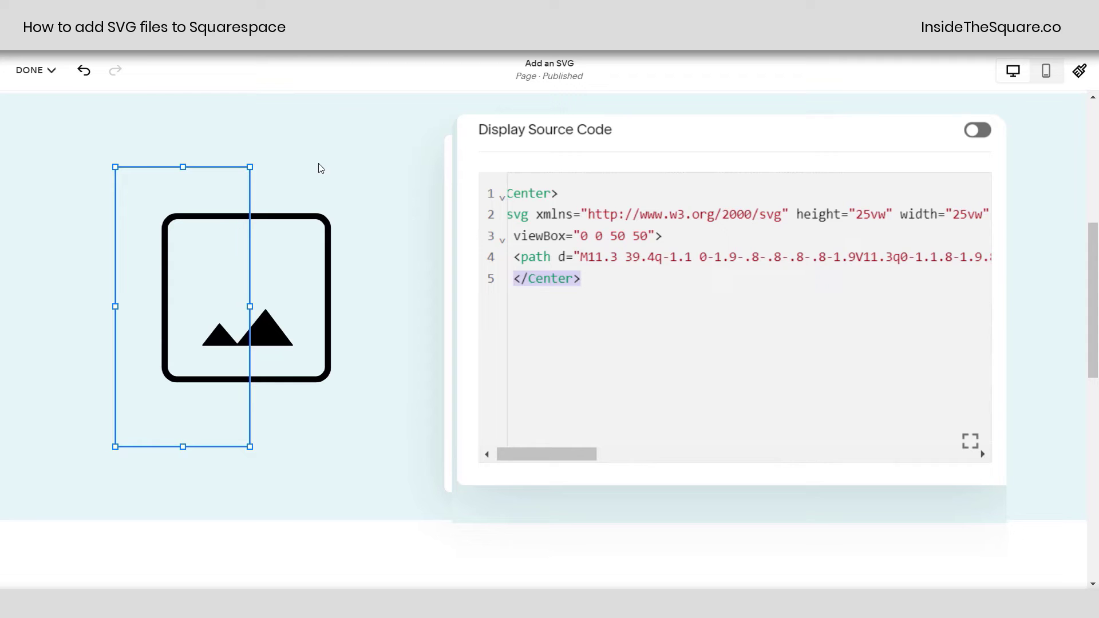
- Widen the code block across the section and reopen its code at the path tag
left_click_drag(248, 307, 385, 321)
double_click(378, 321)
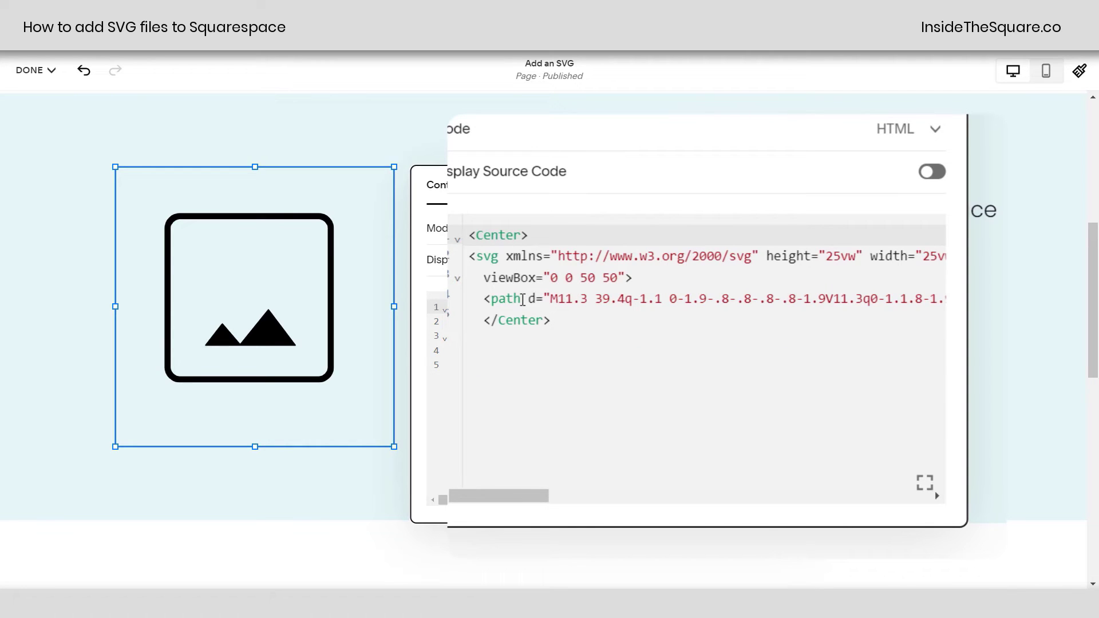
left_click(491, 299)
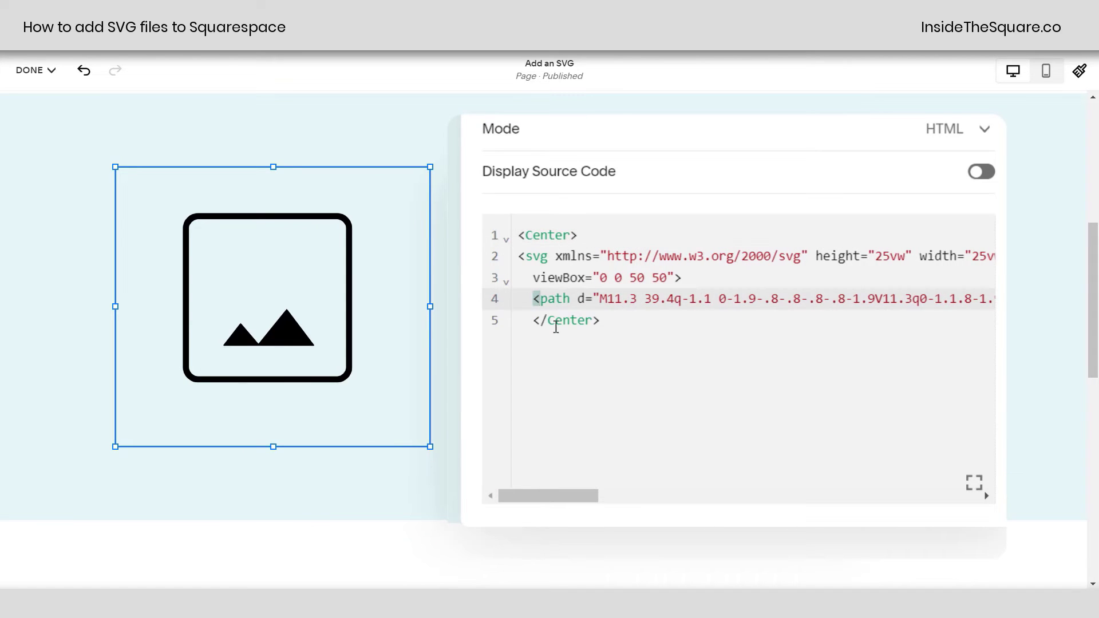
- Add a fill to the path, trying pink and #50bdb8 before settling on #333
type("path fill=")
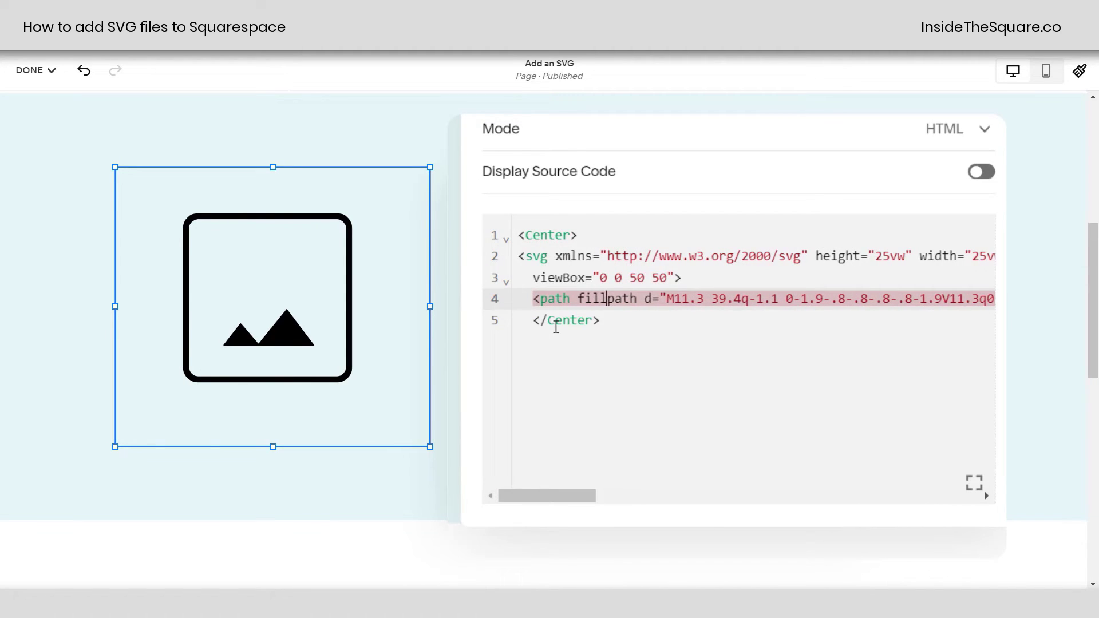
type("\"pink\"")
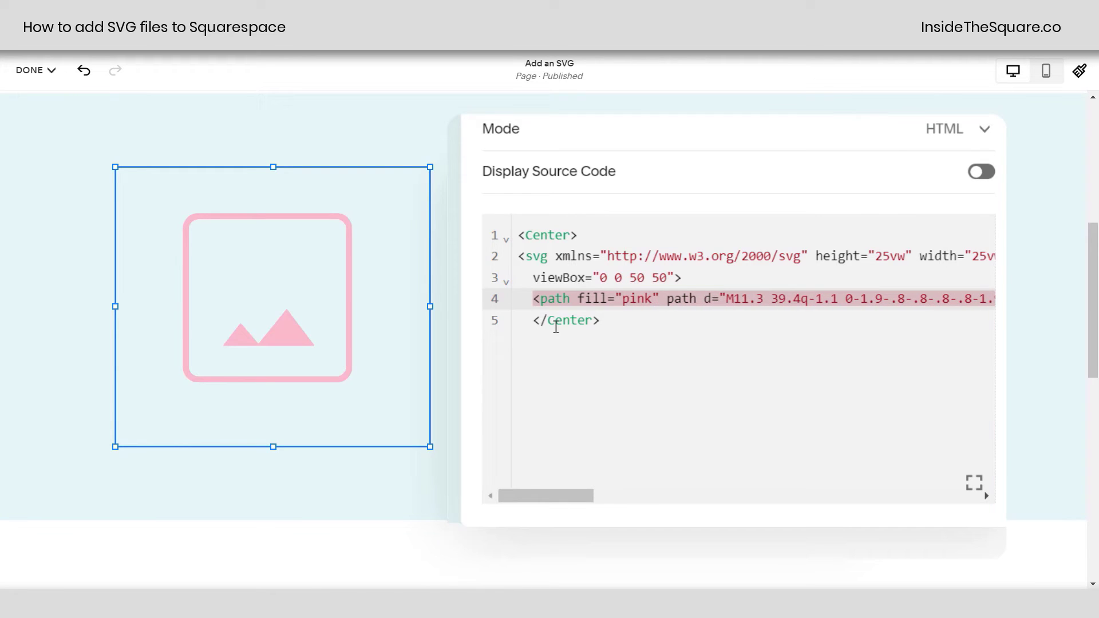
key("shift+Left")
key("shift+Left")
key("shift+Left")
key("shift+Left")
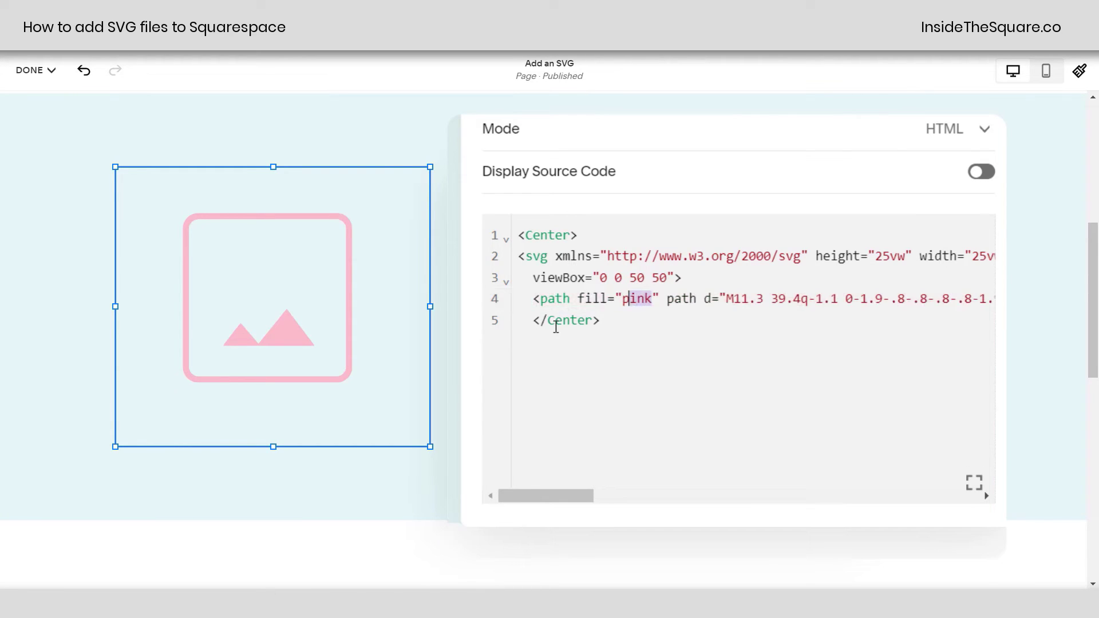
type("#50bdb8")
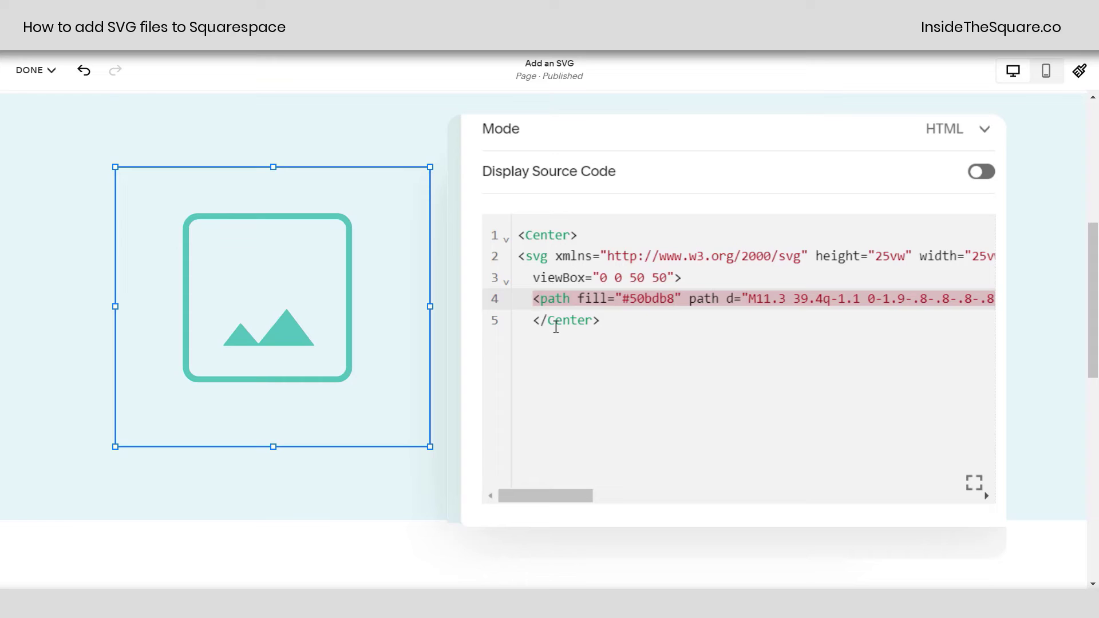
key("shift+Left")
key("shift+Left")
key("shift+Left")
key("shift+Left")
key("shift+Left")
key("shift+Left")
type("333")
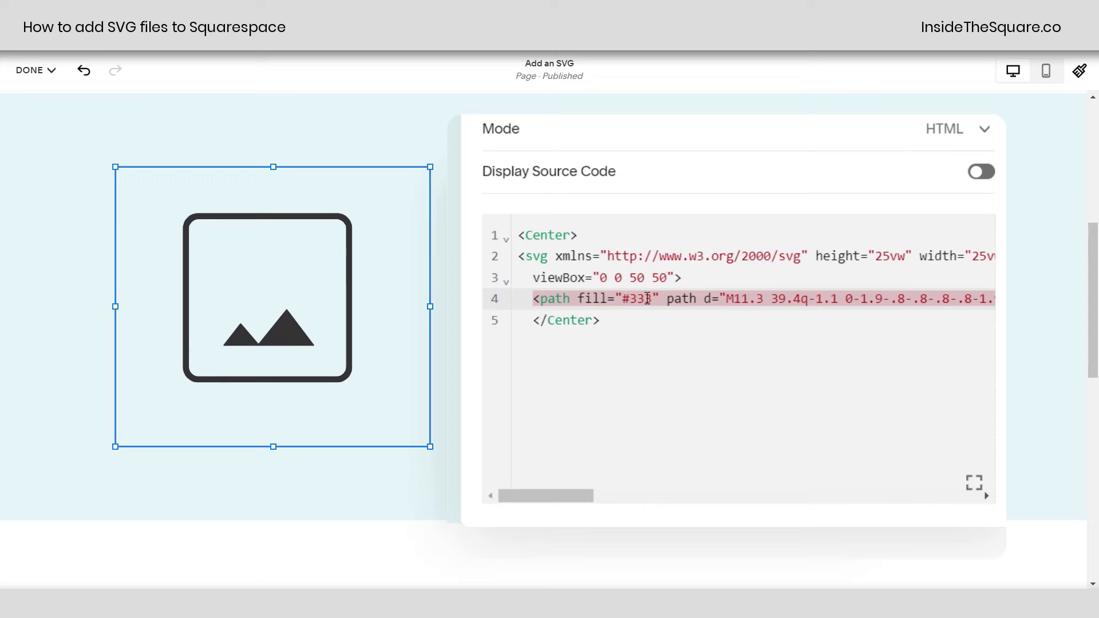
left_click_drag(659, 298, 616, 297)
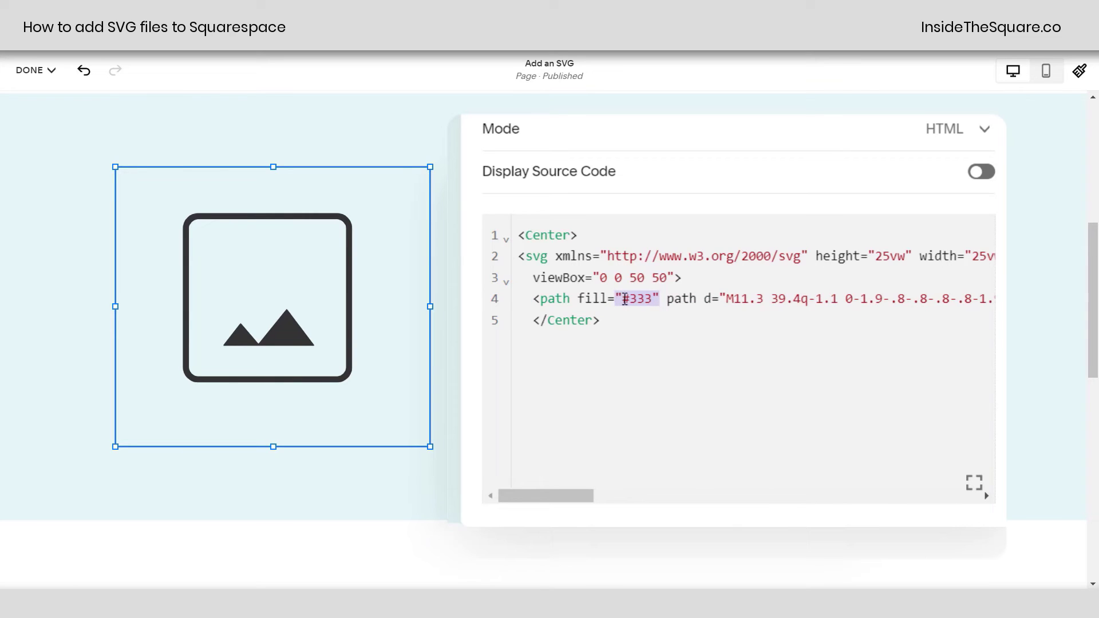
left_click(640, 323)
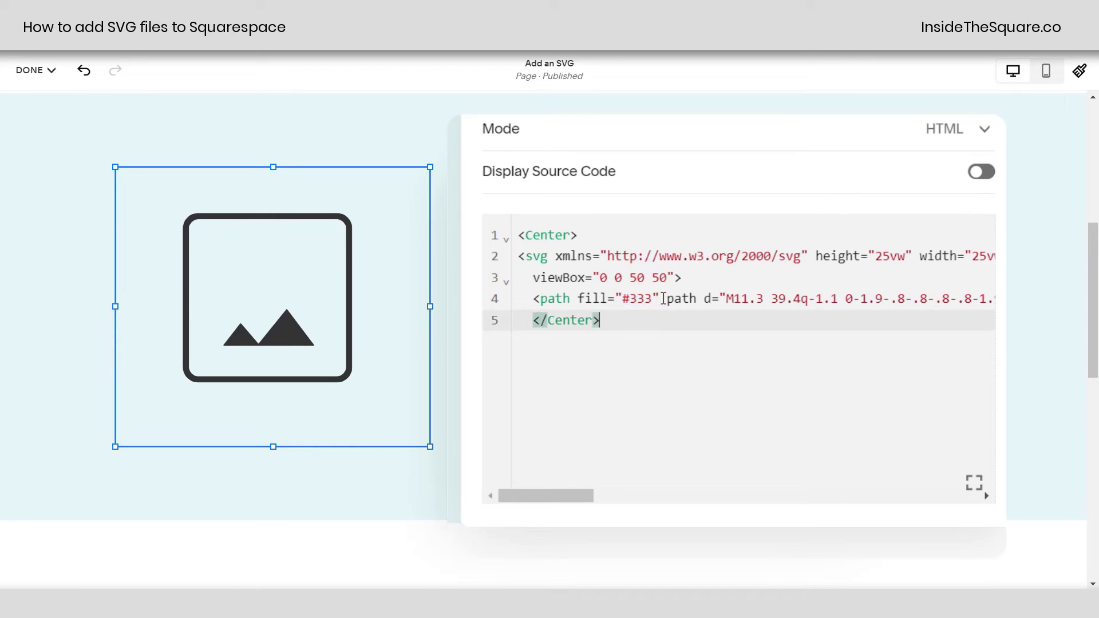
left_click_drag(666, 297, 541, 297)
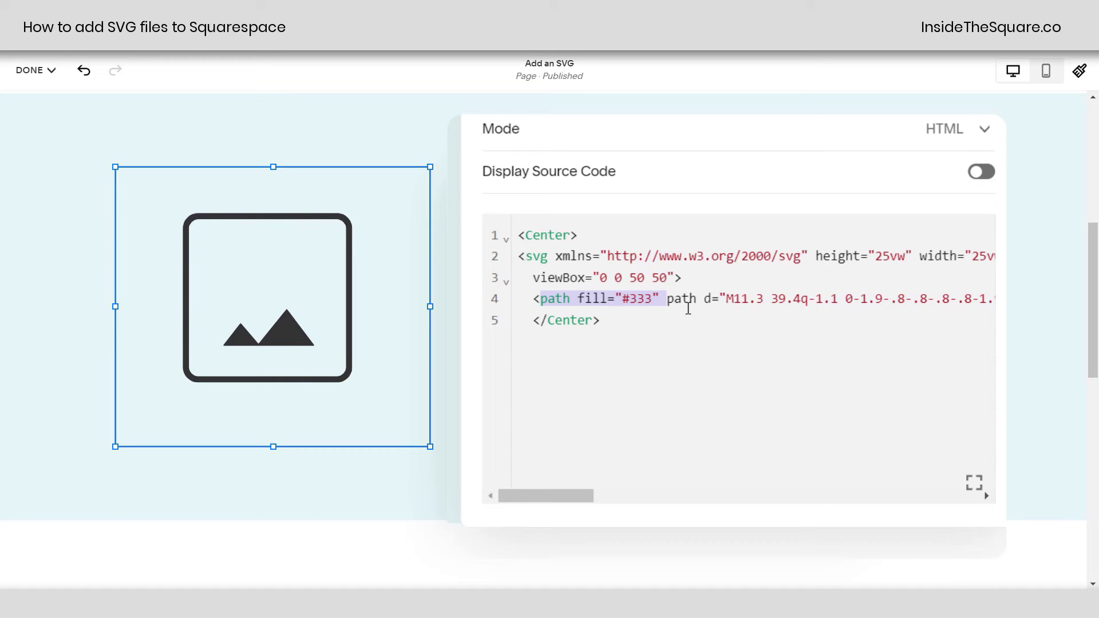
- Close the code editor and open the DONE menu to reveal the Save option
left_click(938, 355)
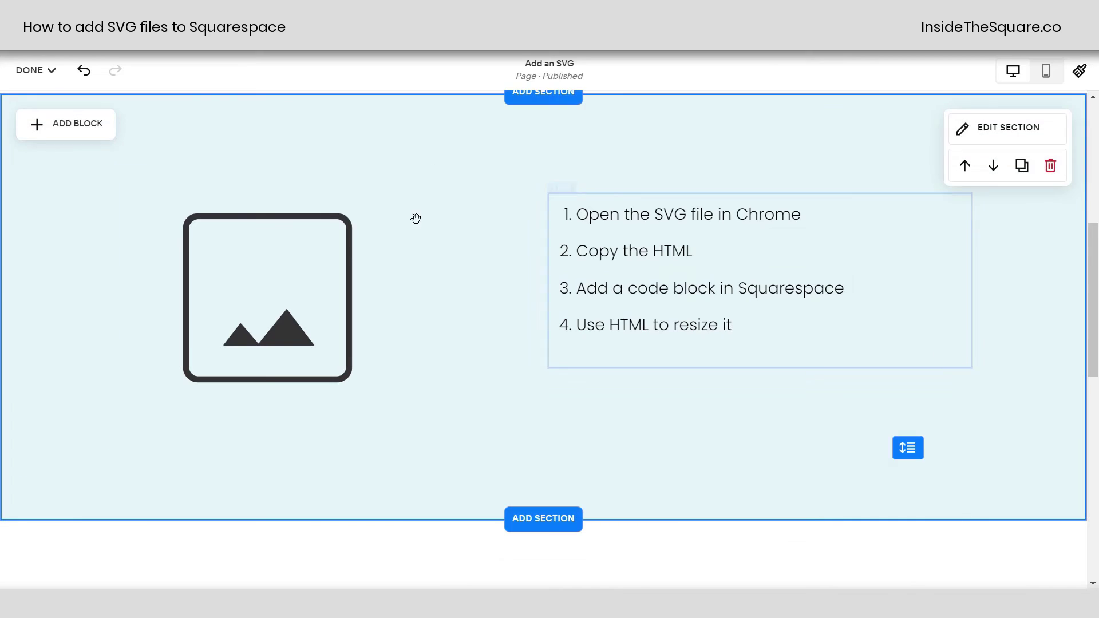
left_click(46, 70)
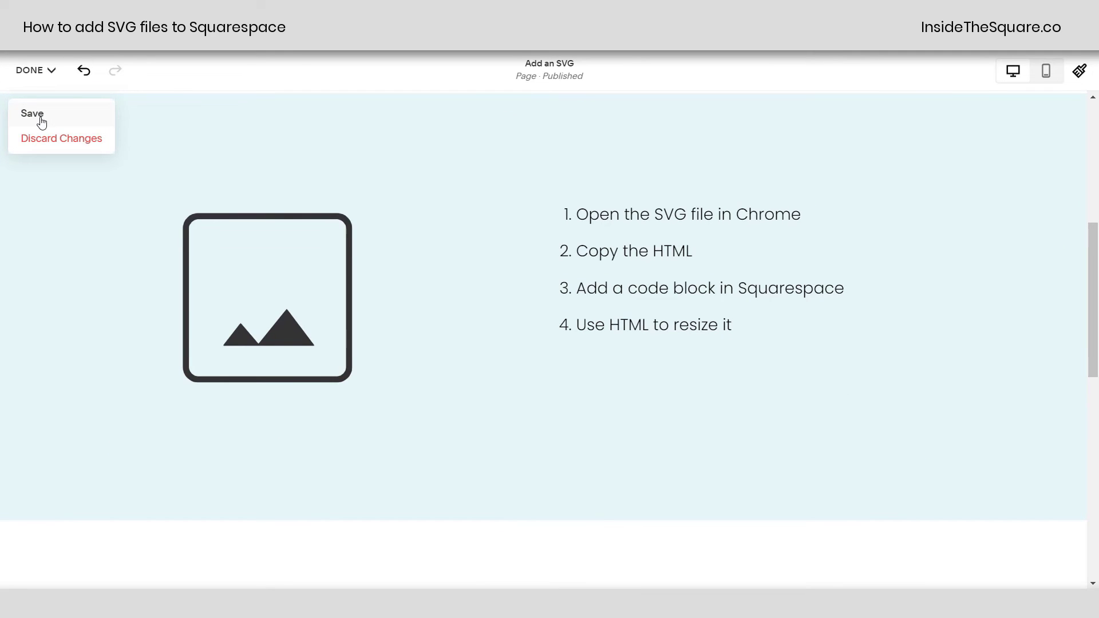